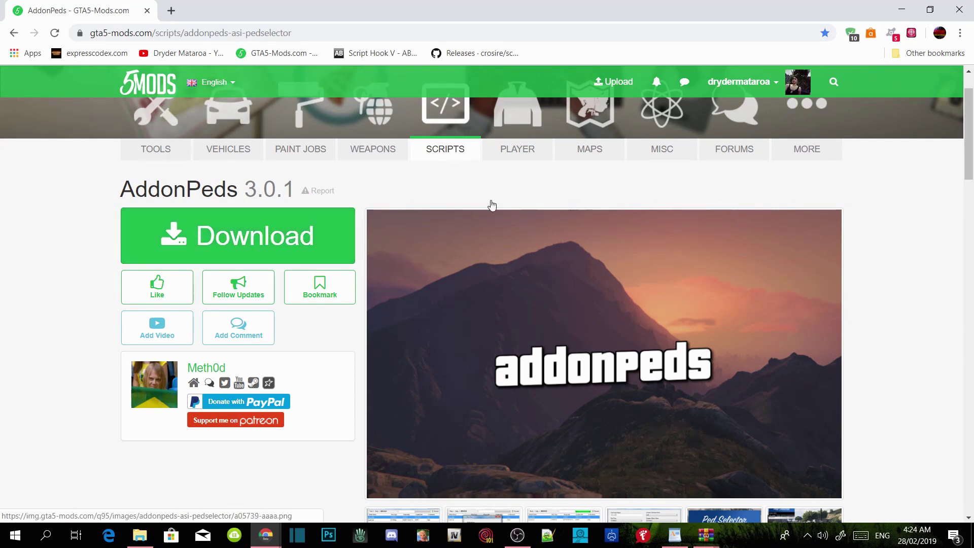
Minimize the Chrome window showing the AddonPeds 3.0.1 page to reveal the desktop
left_click(909, 6)
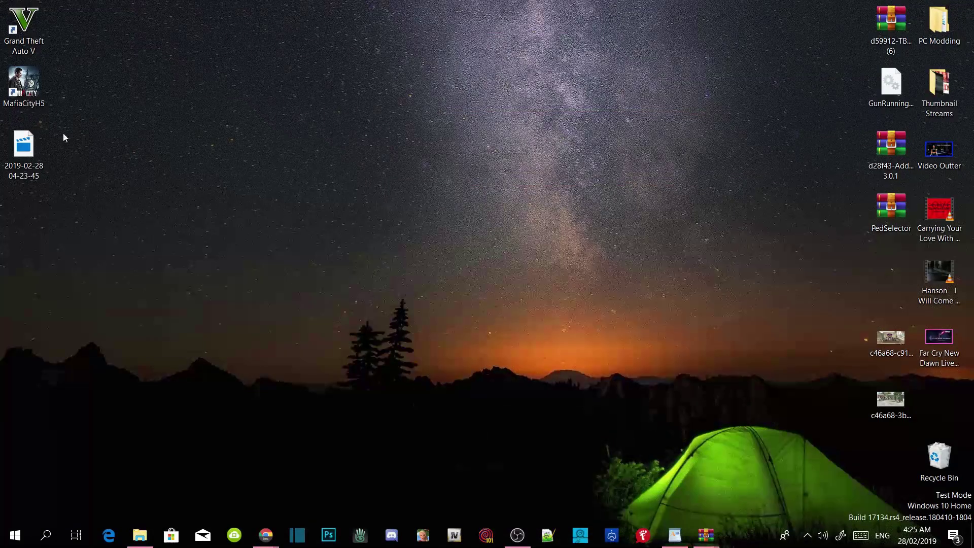
Open the Grand Theft Auto V shortcut's file location on New Volume (D:) and position that Explorer window
right_click(29, 30)
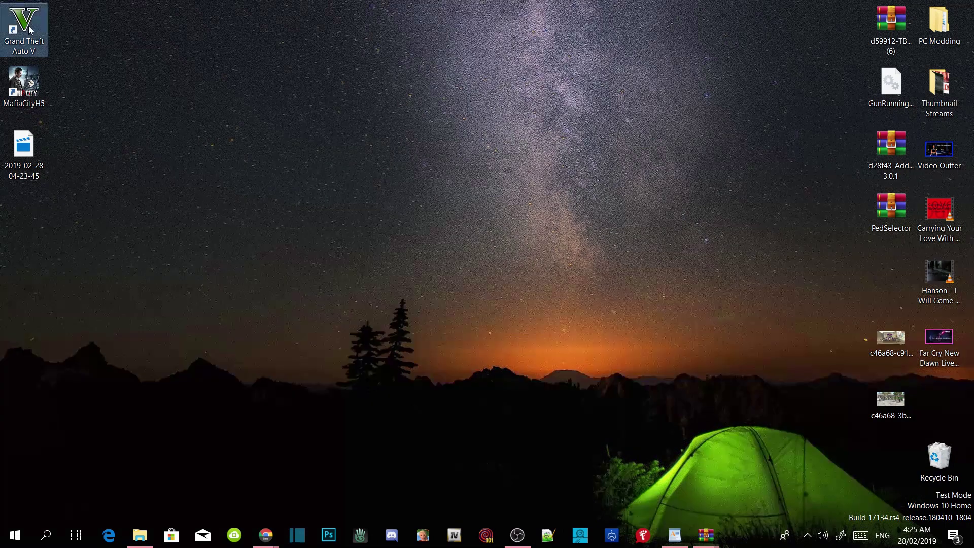
left_click(53, 47)
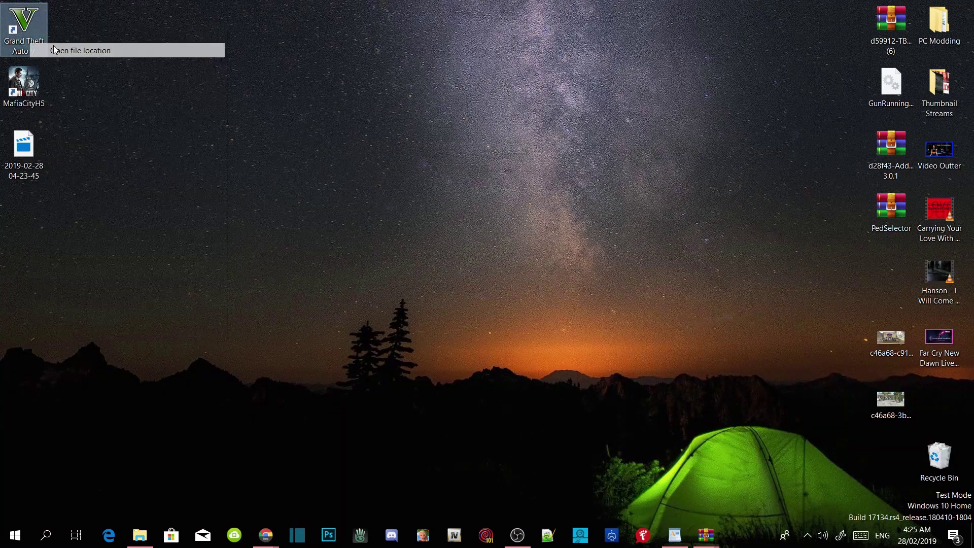
left_click_drag(402, 28, 343, 23)
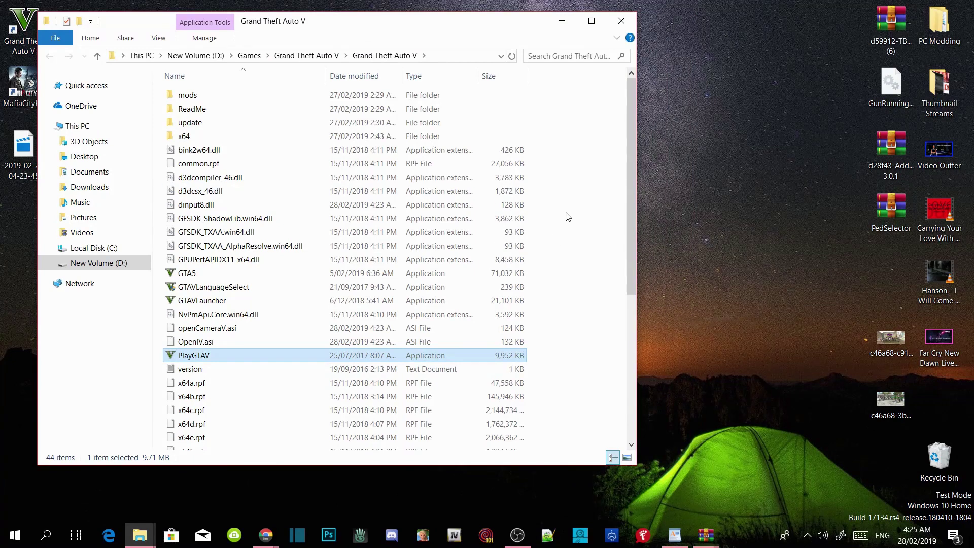
scroll(567, 215, "down", 6)
scroll(573, 195, "up", 6)
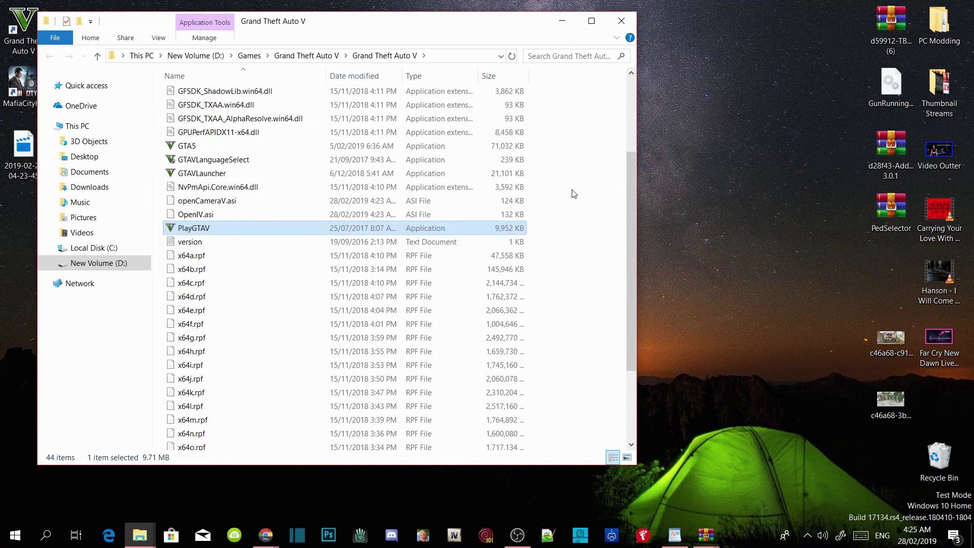
scroll(572, 191, "down", 4)
scroll(574, 184, "down", 2)
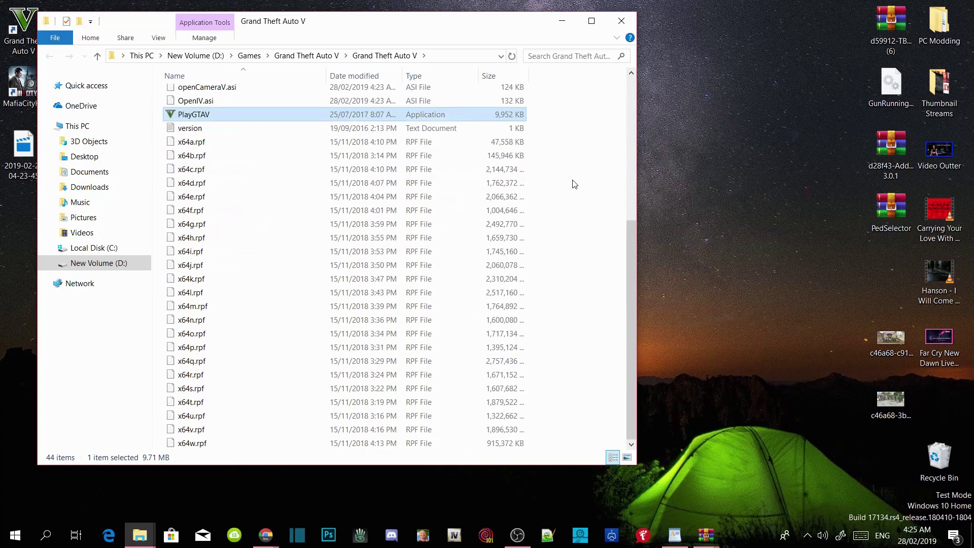
scroll(574, 184, "up", 6)
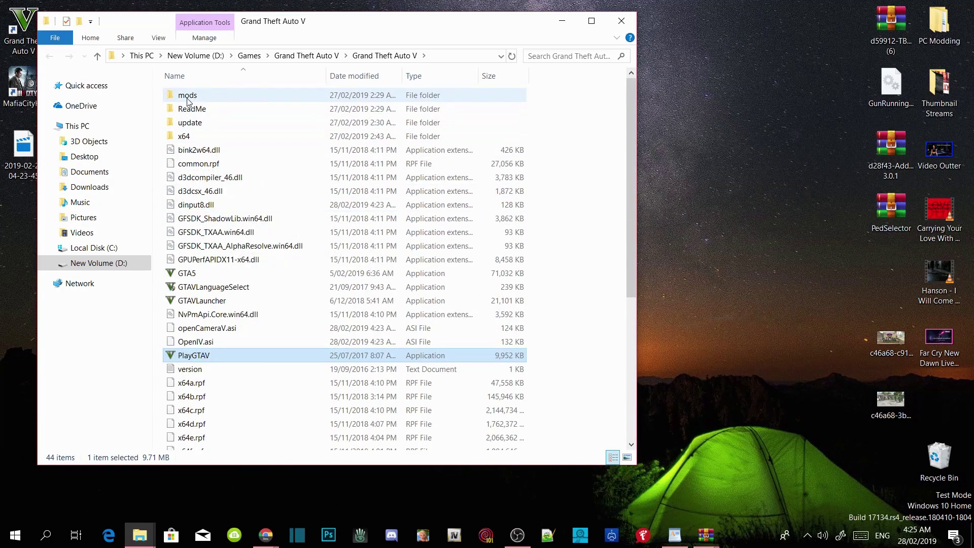
left_click_drag(528, 21, 522, 26)
In a second window, open PC Modding > PC Script Files > ScriptHookV 1.46 > bin on the right
left_click(947, 24)
double_click(946, 25)
double_click(237, 147)
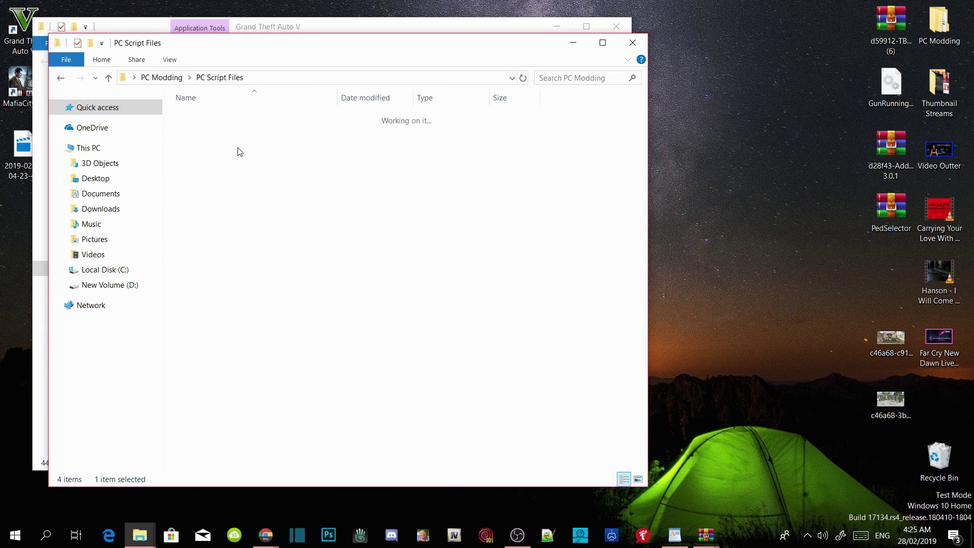
left_click_drag(158, 51, 764, 43)
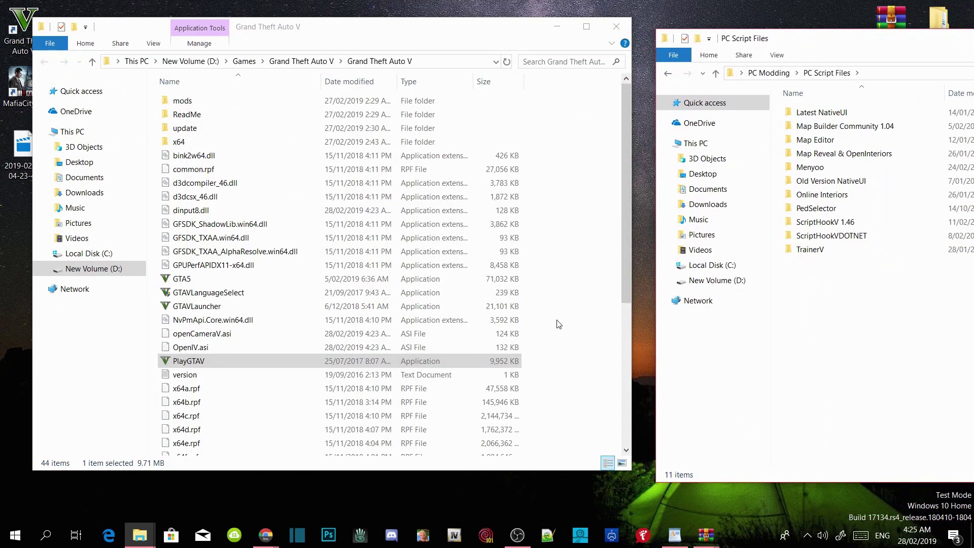
scroll(558, 325, "down", 6)
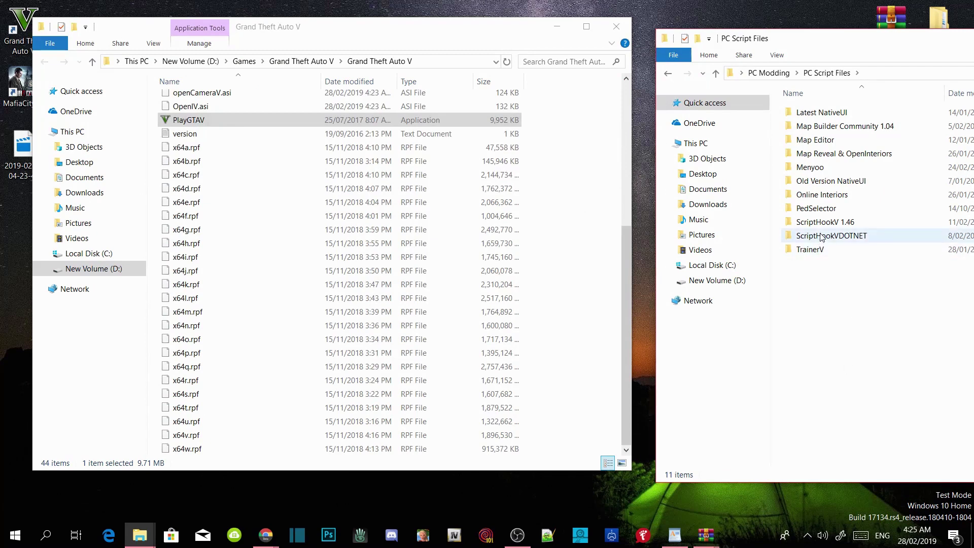
mouse_move(825, 229)
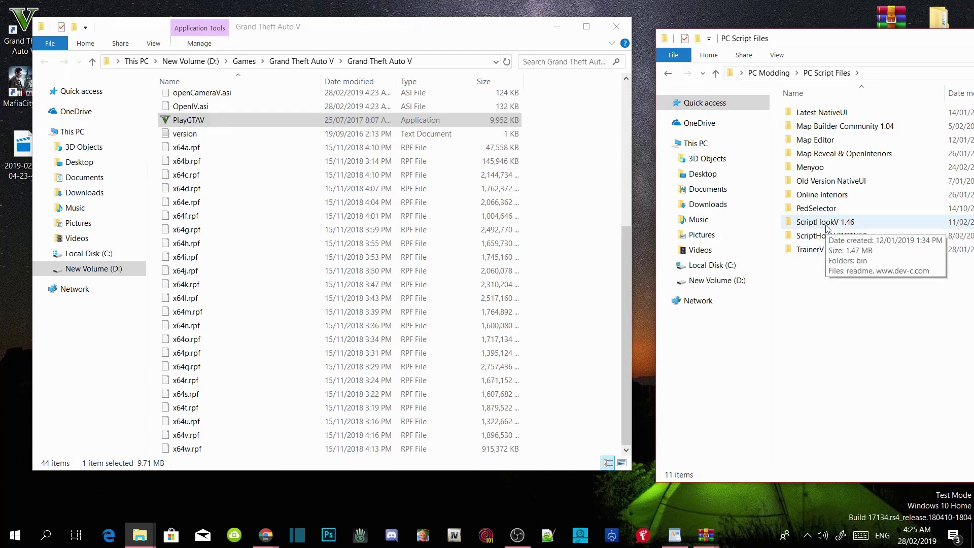
double_click(825, 223)
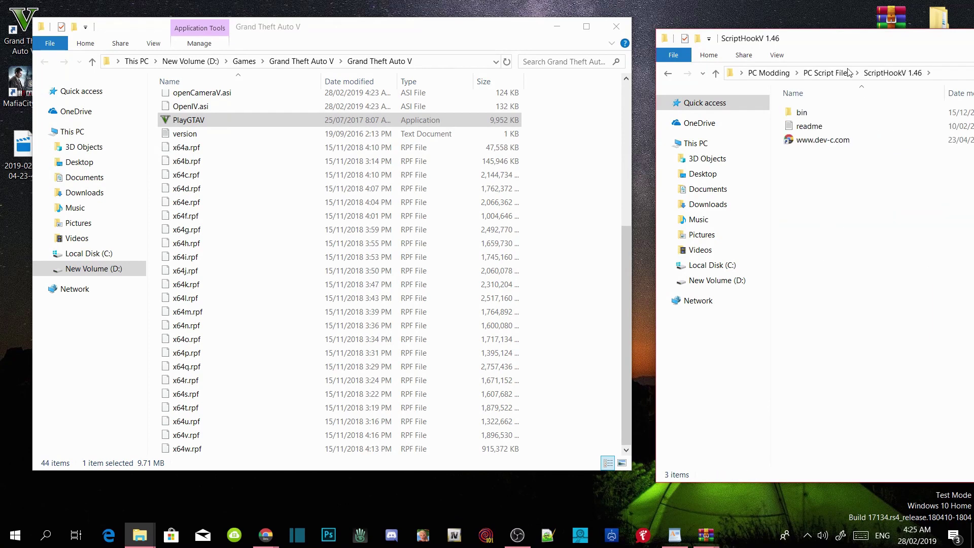
left_click(807, 113)
double_click(807, 114)
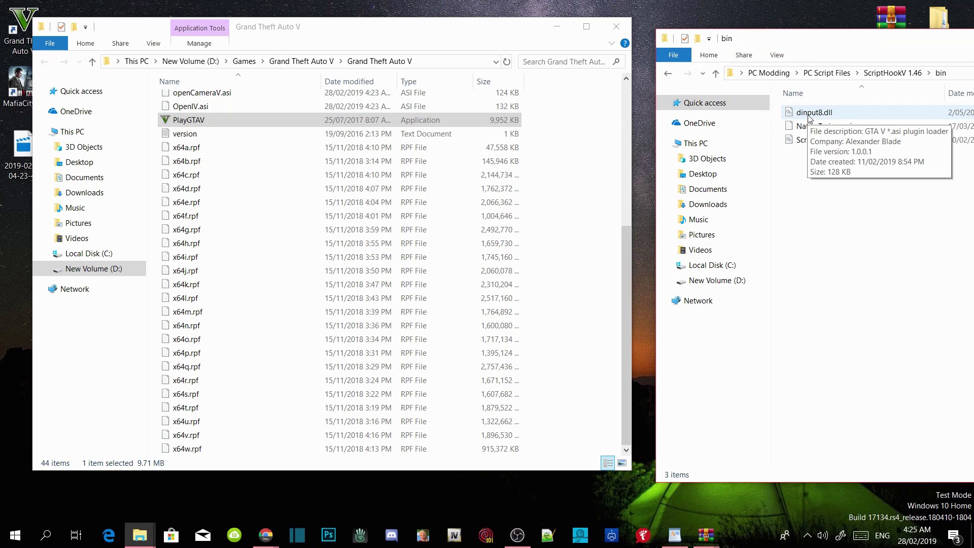
Copy dinput8.dll and ScriptHookV.dll into the Grand Theft Auto V folder, replacing the old dinput8.dll
left_click(809, 118)
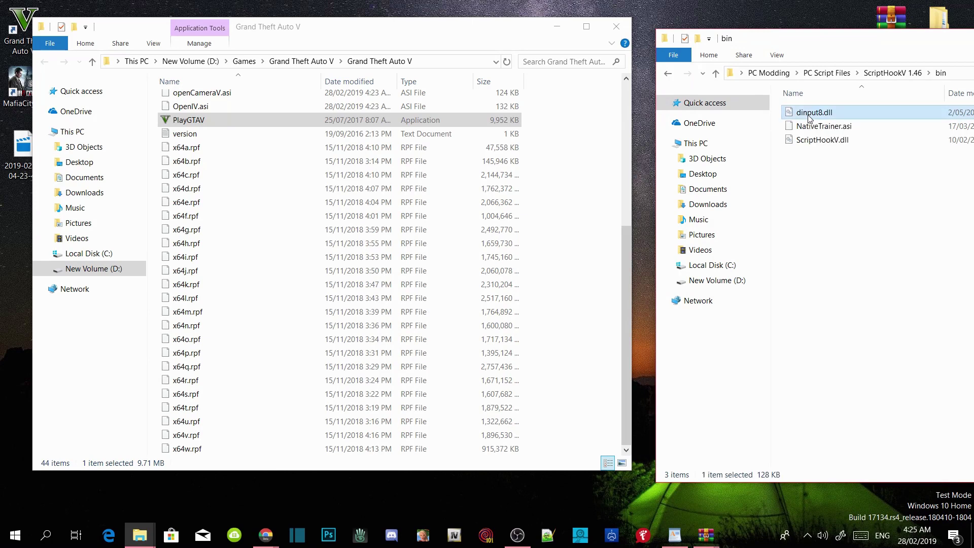
left_click(821, 143, "ctrl")
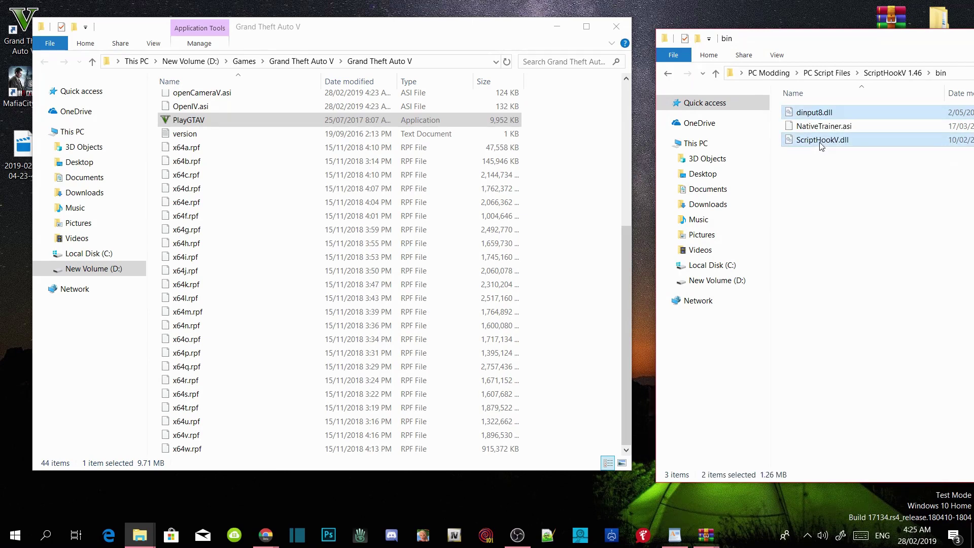
left_click_drag(821, 145, 581, 285)
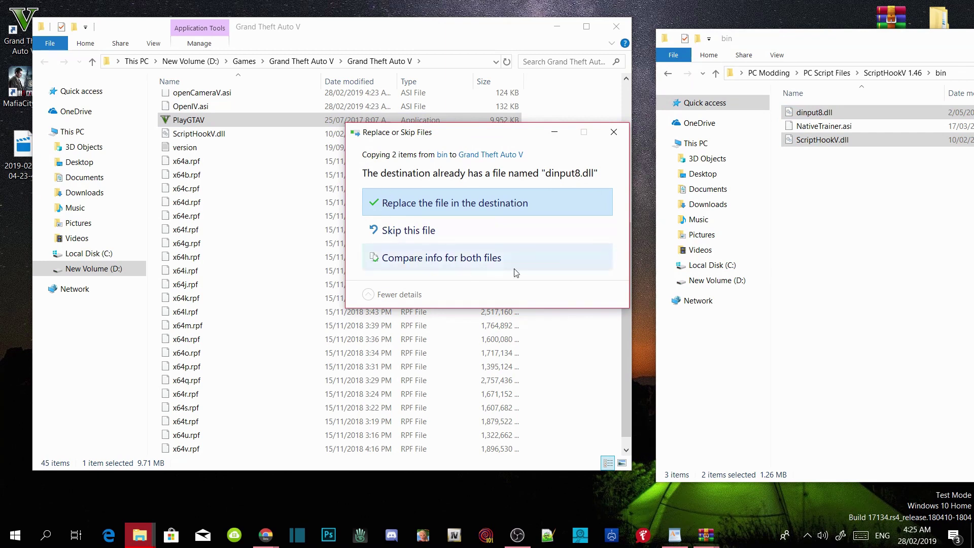
left_click(500, 204)
left_click(669, 74)
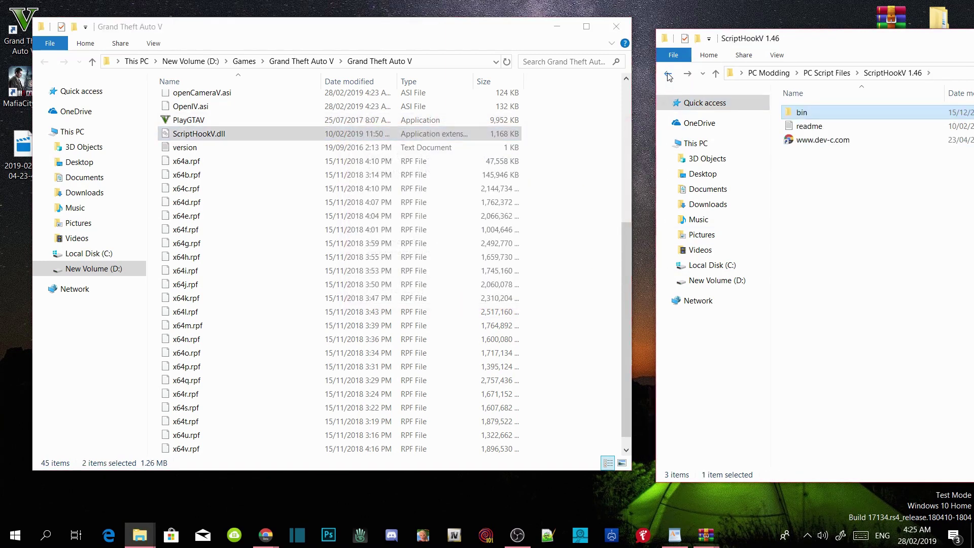
left_click(669, 75)
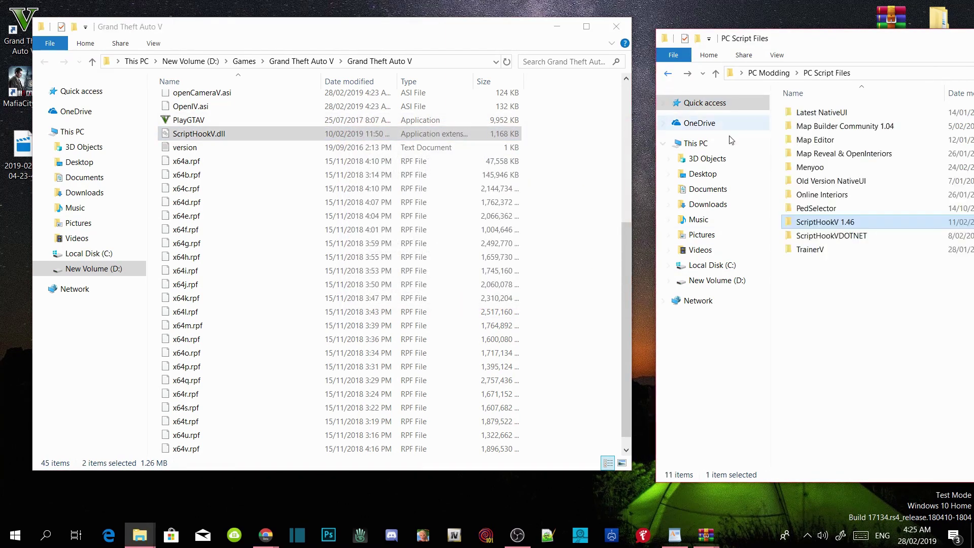
Copy ScriptHookVDotNet.asi, ScriptHookVDotNet2.dll and its config from ScriptHookVDOTNET into the game folder
left_click(829, 238)
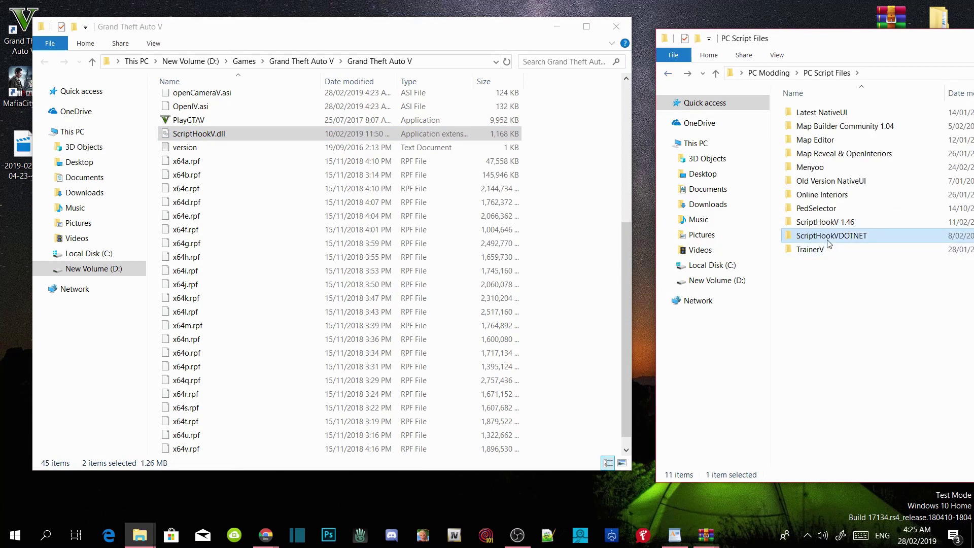
double_click(828, 238)
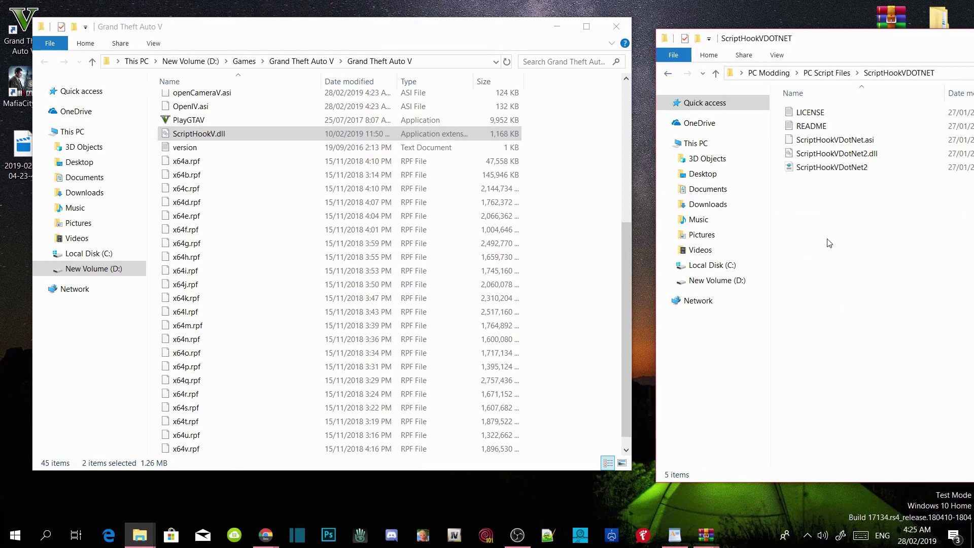
left_click(840, 142)
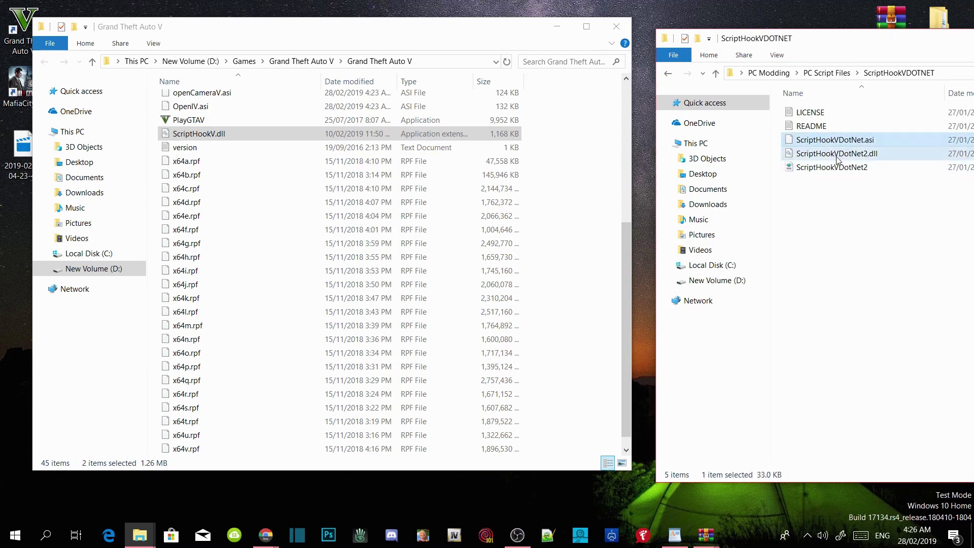
left_click(837, 155, "ctrl")
left_click(837, 170, "ctrl")
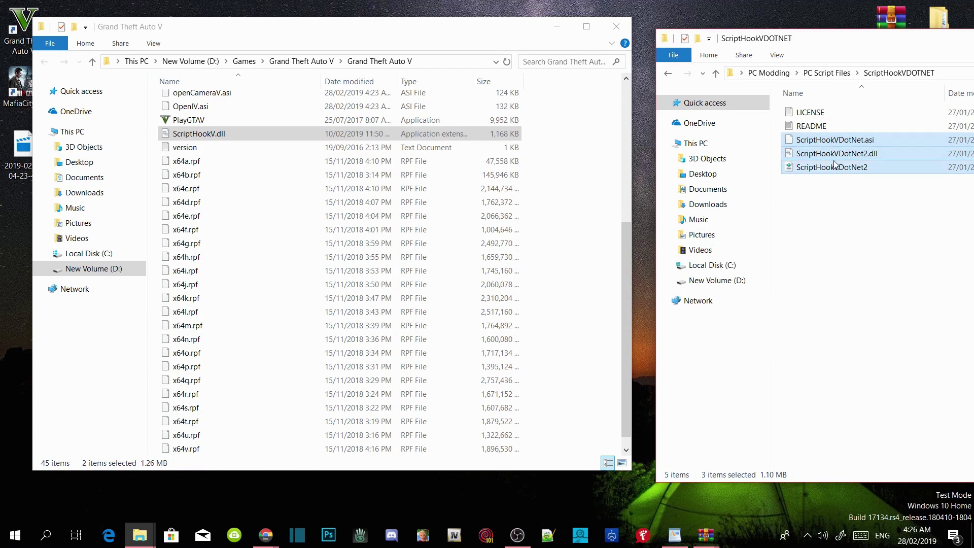
left_click_drag(841, 159, 588, 280)
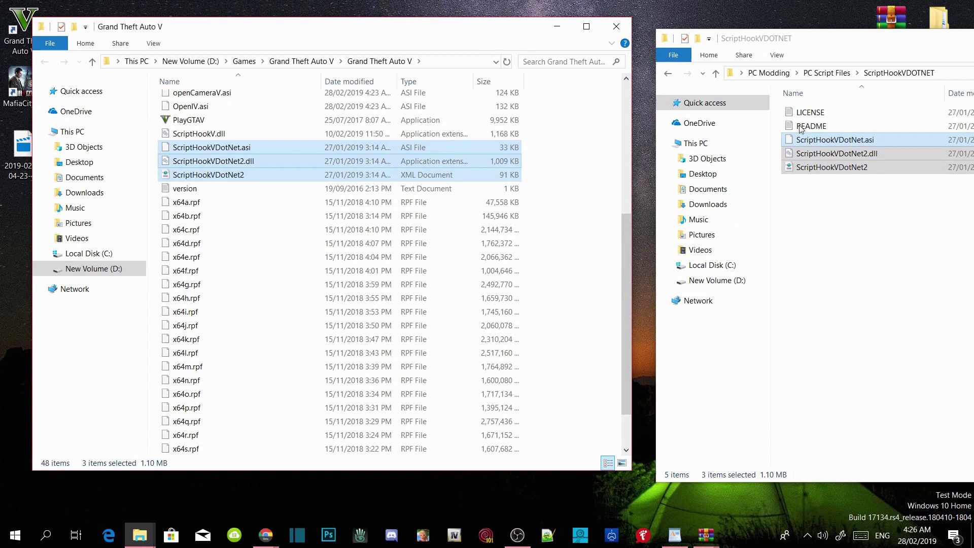
left_click(668, 74)
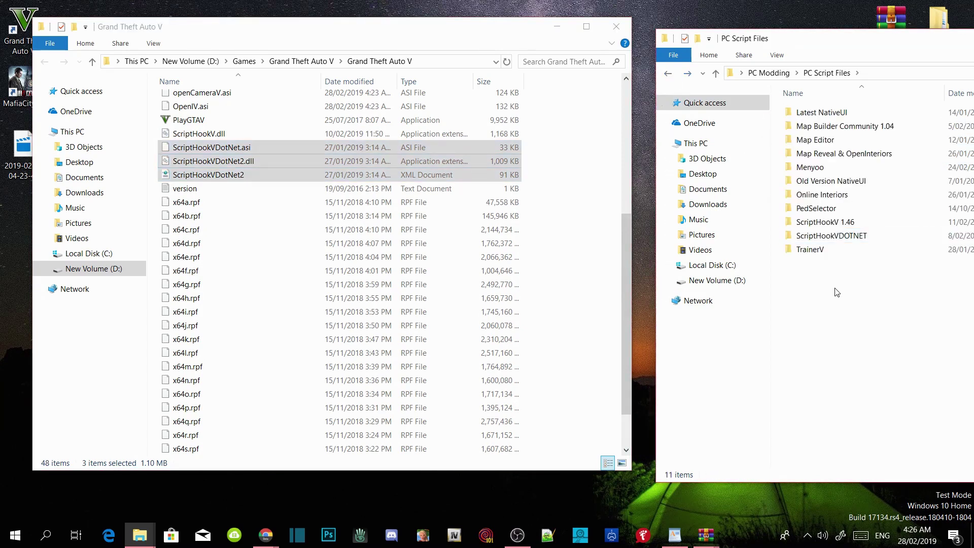
Copy TrainerV.asi and trainerv from the TrainerV folder into the game folder
left_click(817, 255)
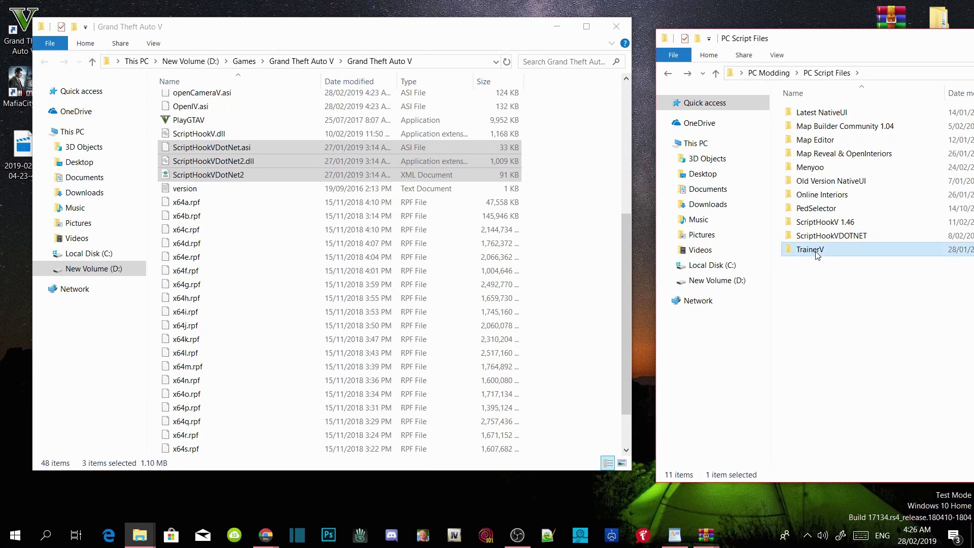
double_click(817, 255)
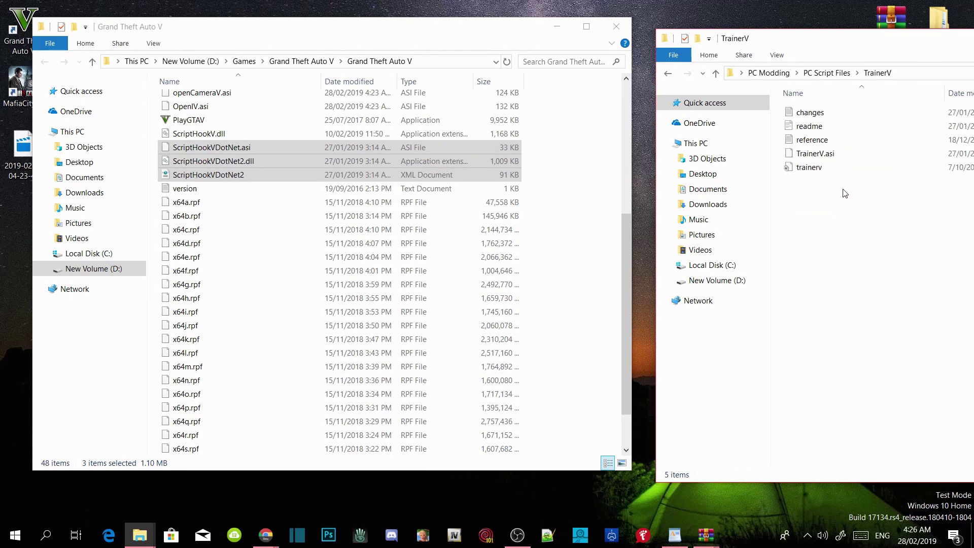
left_click(818, 157)
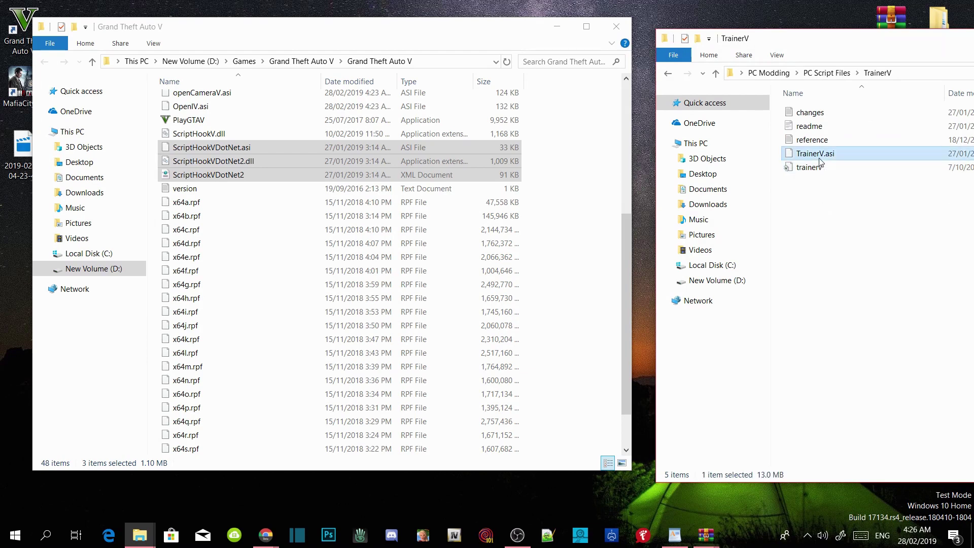
left_click(816, 171, "shift")
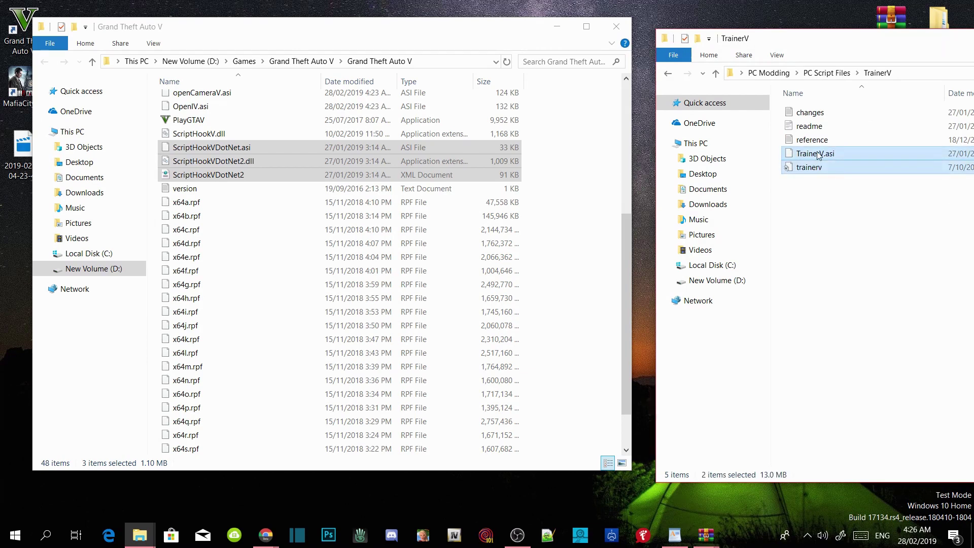
left_click_drag(817, 153, 582, 282)
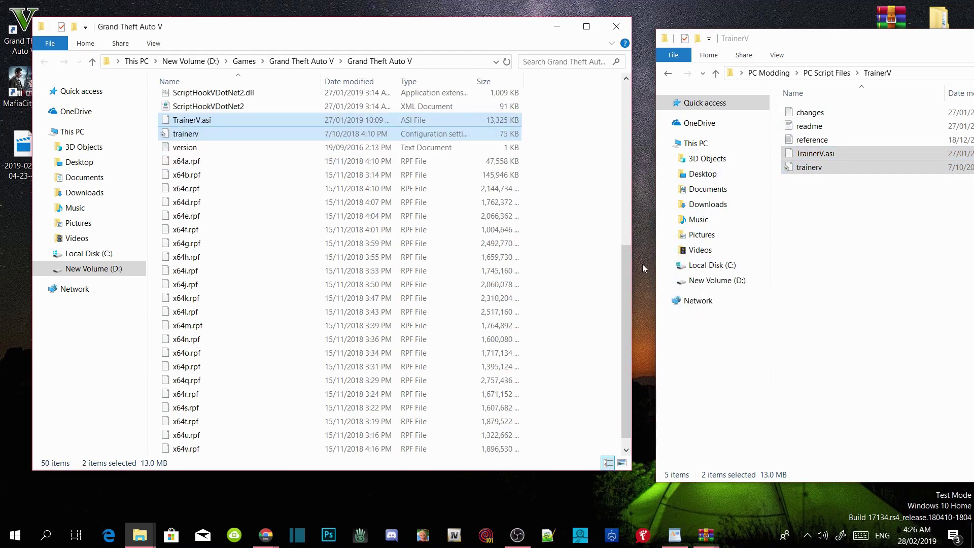
left_click(667, 73)
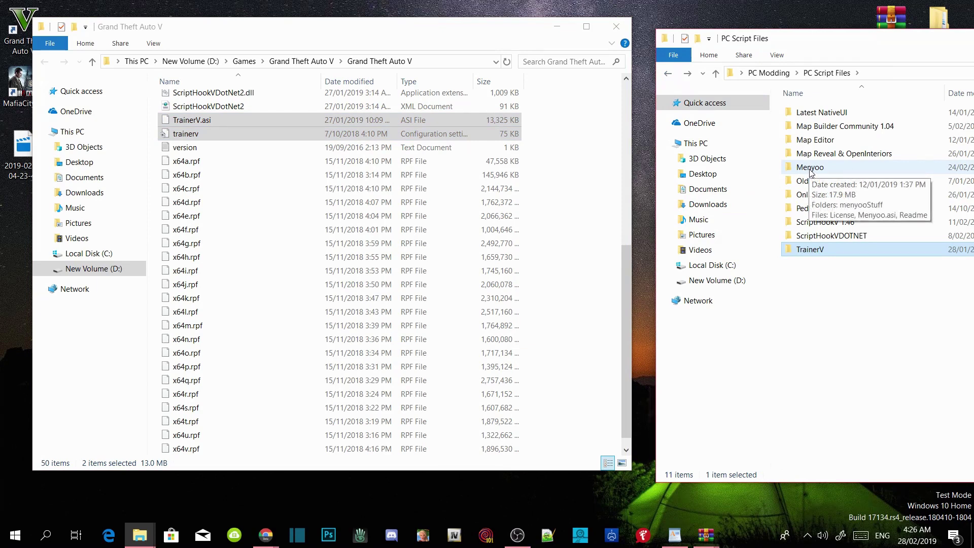
Copy Menyoo.asi and the menyooStuff folder into the game folder, then refresh it to 52 items
double_click(810, 169)
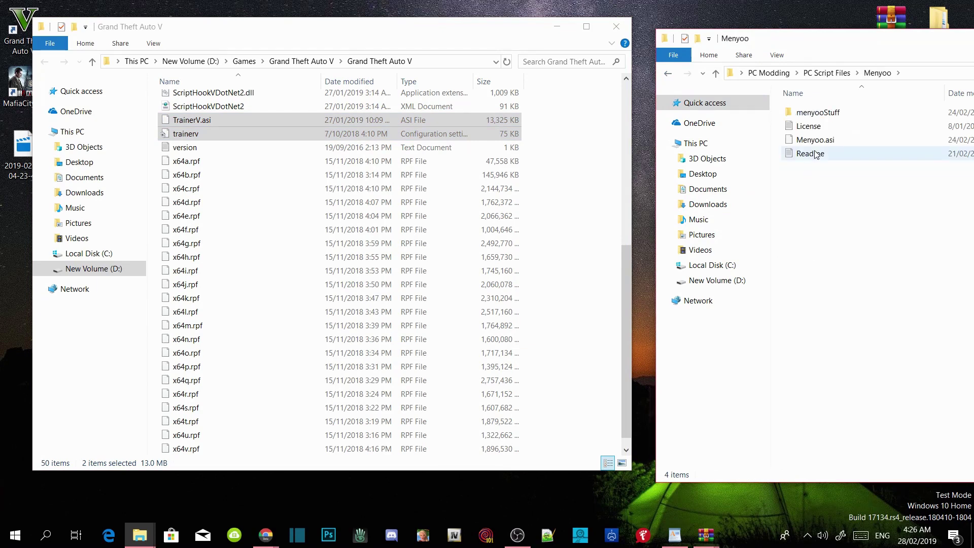
left_click(818, 115)
left_click(830, 144, "ctrl")
left_click_drag(838, 143, 580, 331)
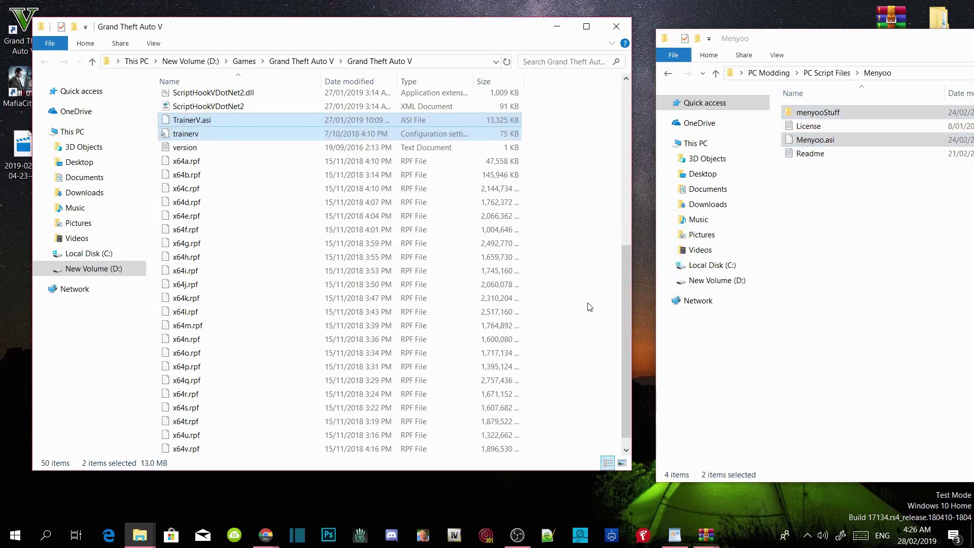
left_click(667, 75)
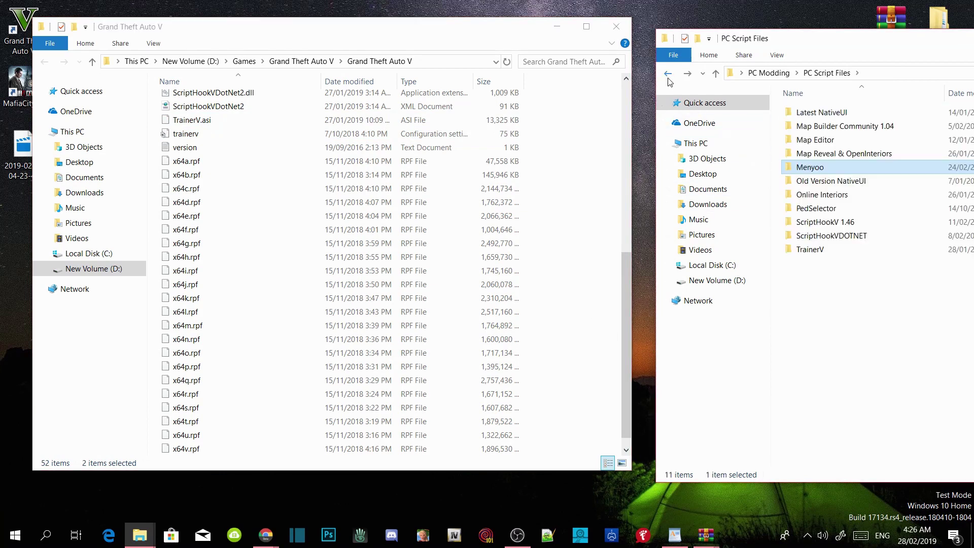
right_click(573, 167)
left_click(605, 215)
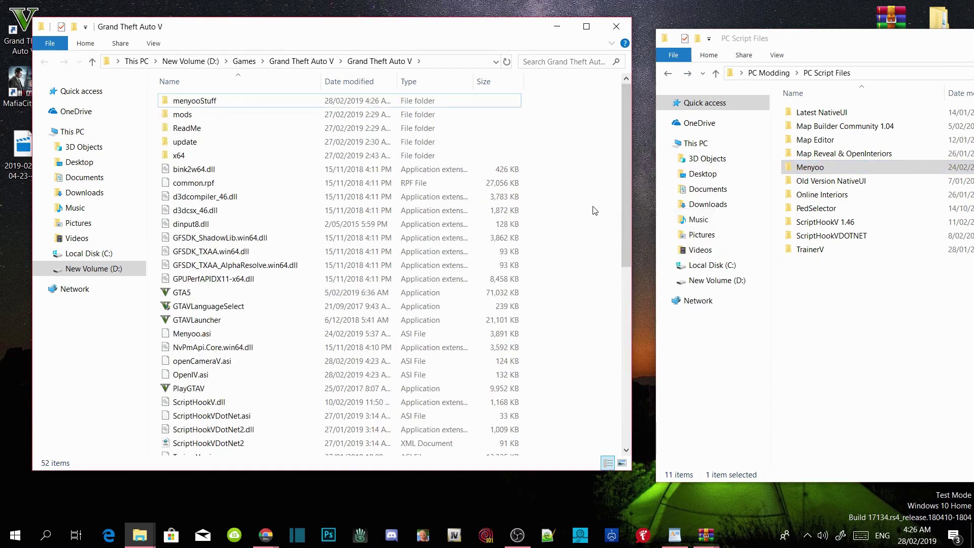
Create a new folder named 'scripts' in the Grand Theft Auto V folder and open it
right_click(551, 210)
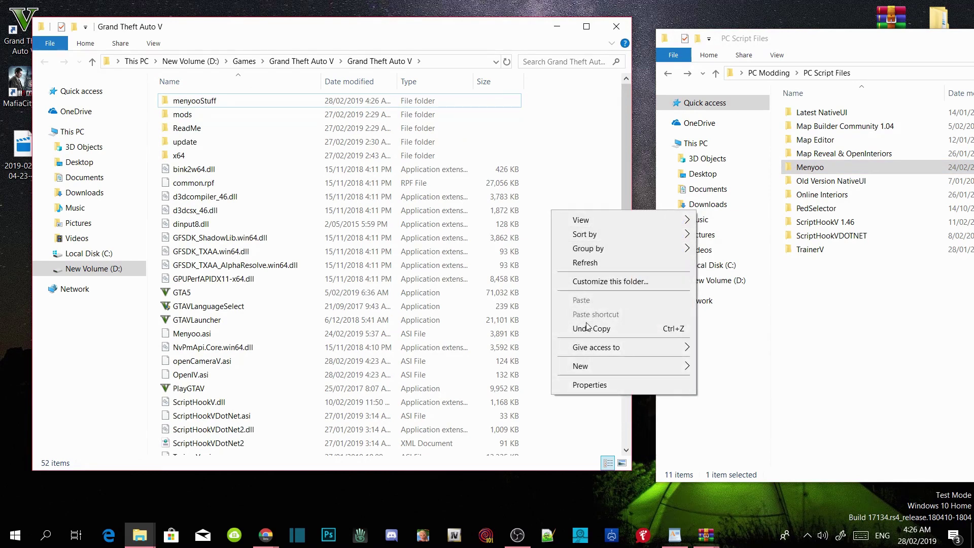
mouse_move(619, 364)
left_click(725, 366)
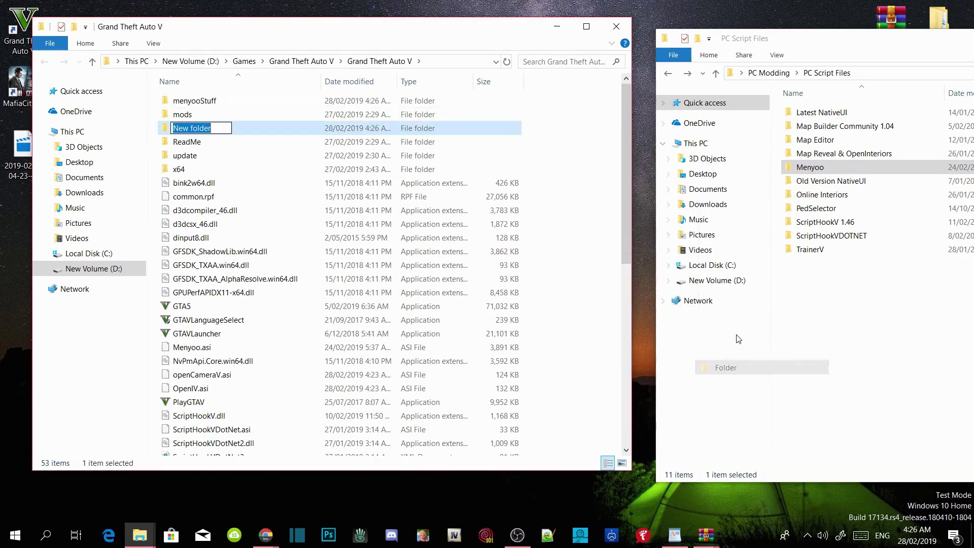
type("s")
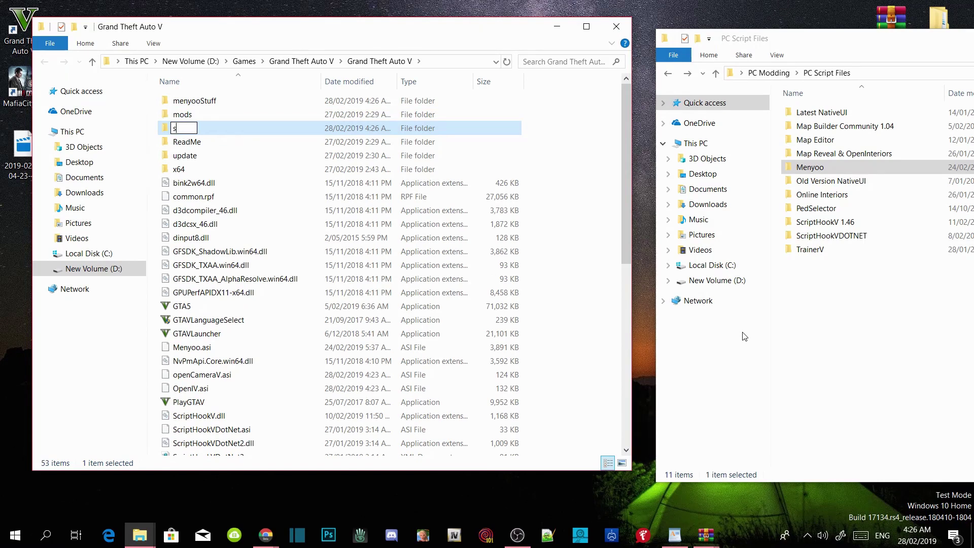
type("cript")
type("s")
key("Return")
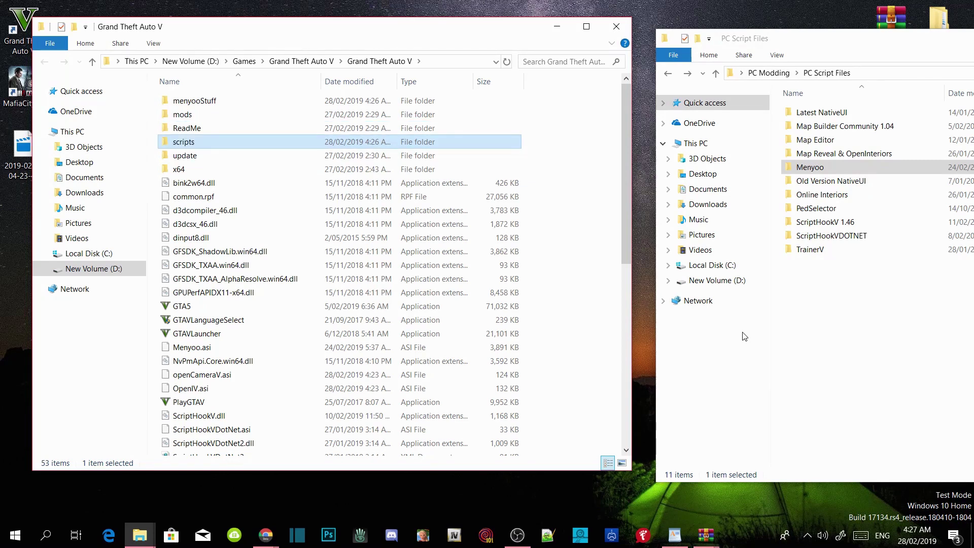
key("Return")
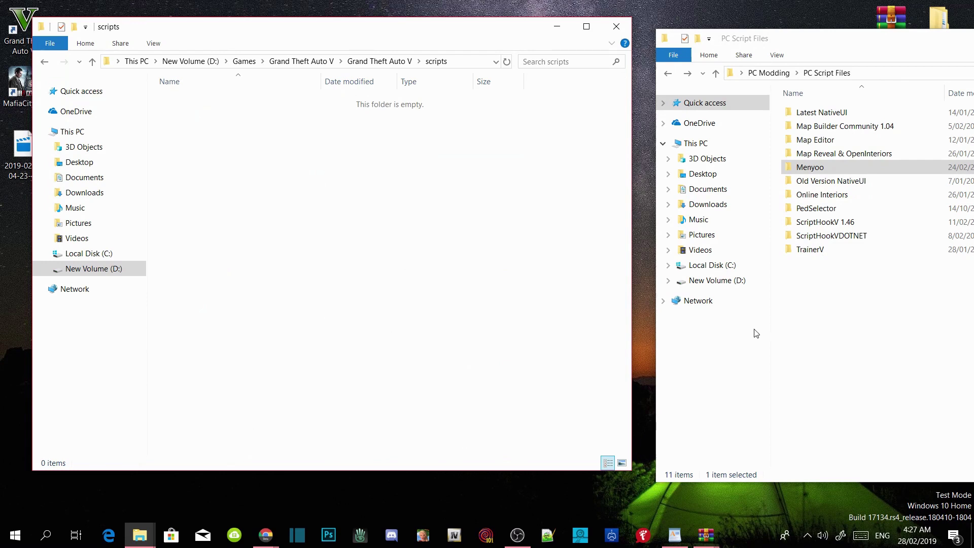
Copy NativeUI.dll from Latest NativeUI into scripts, close that window, and shift the AddonPeds archive left
double_click(822, 115)
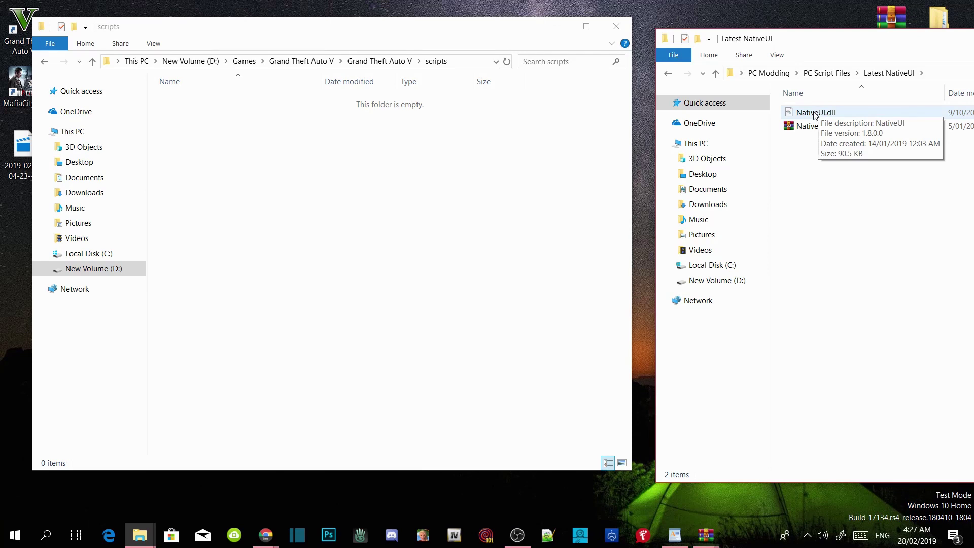
left_click_drag(814, 114, 312, 180)
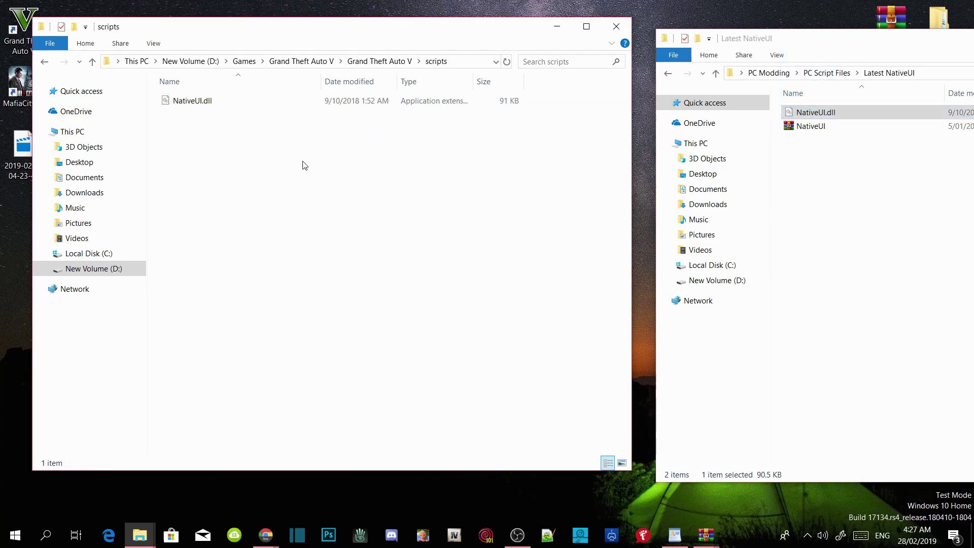
left_click_drag(826, 41, 313, 57)
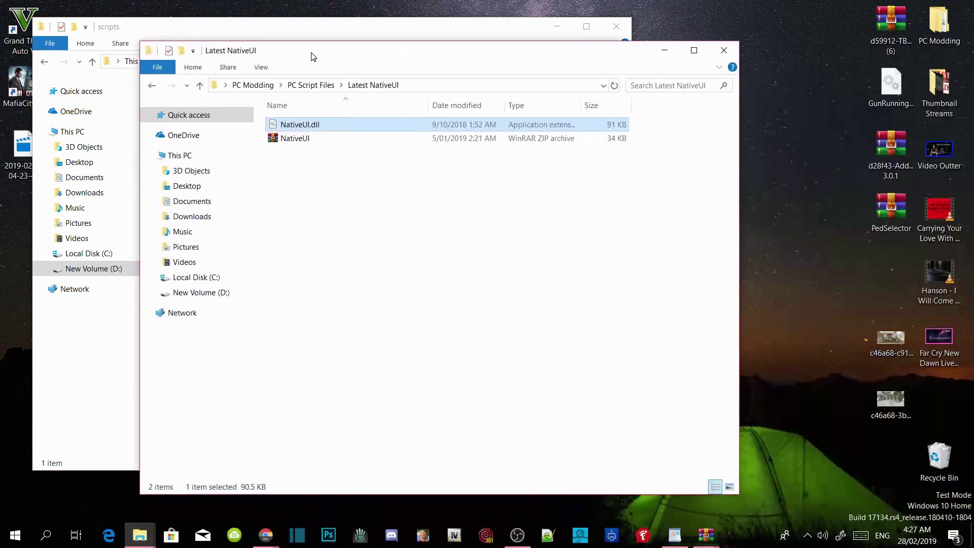
left_click(723, 50)
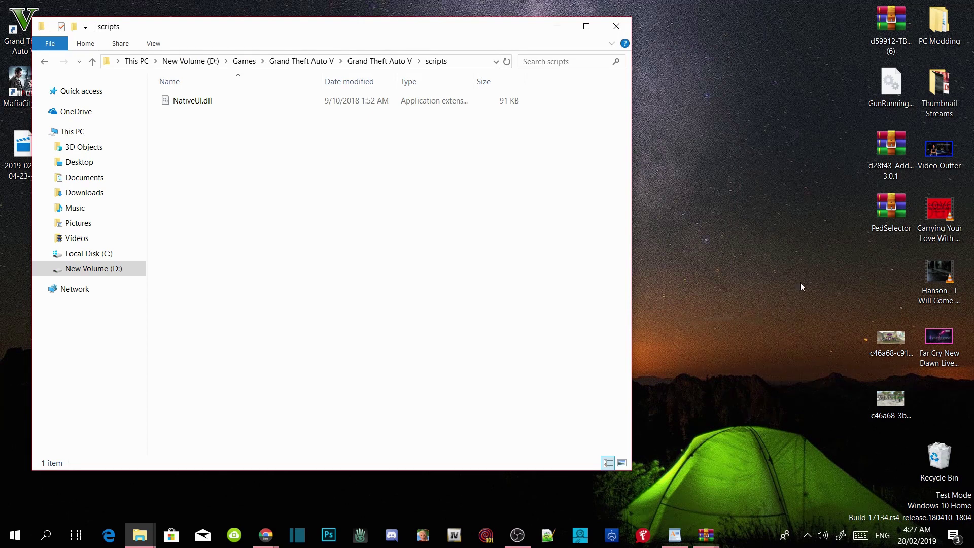
left_click(888, 157)
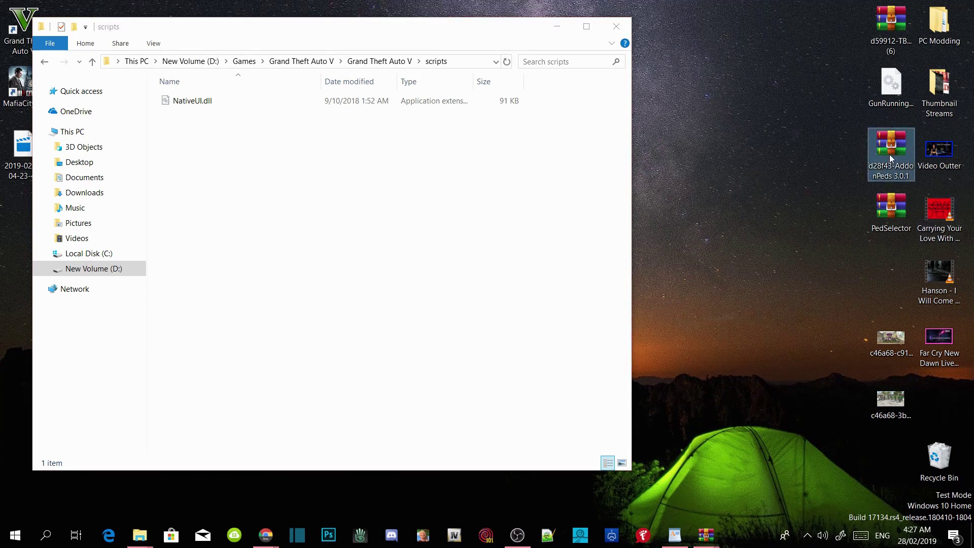
left_click_drag(891, 154, 795, 152)
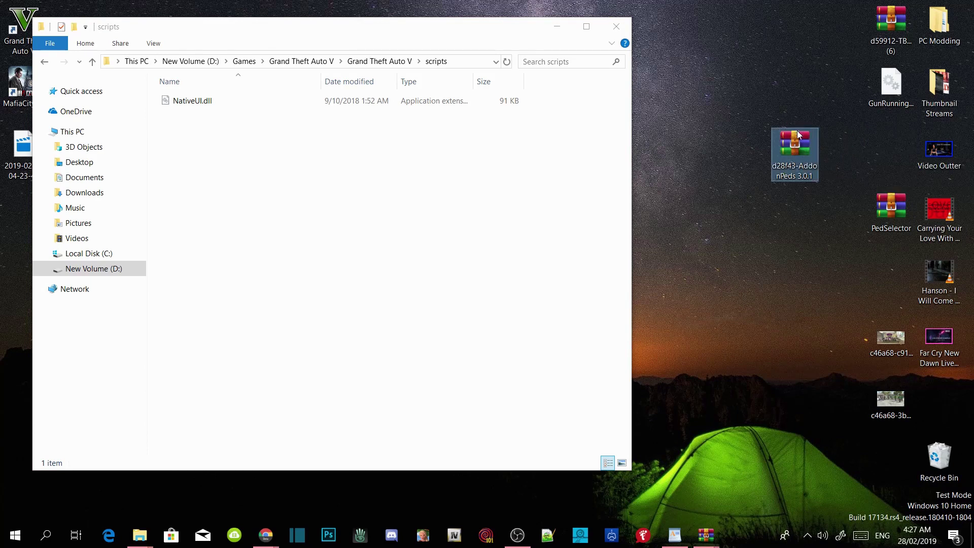
Open d28f43-AddonPeds 3.0.1.rar in WinRAR, dismiss the license reminder, and browse into dlcpacks
double_click(794, 152)
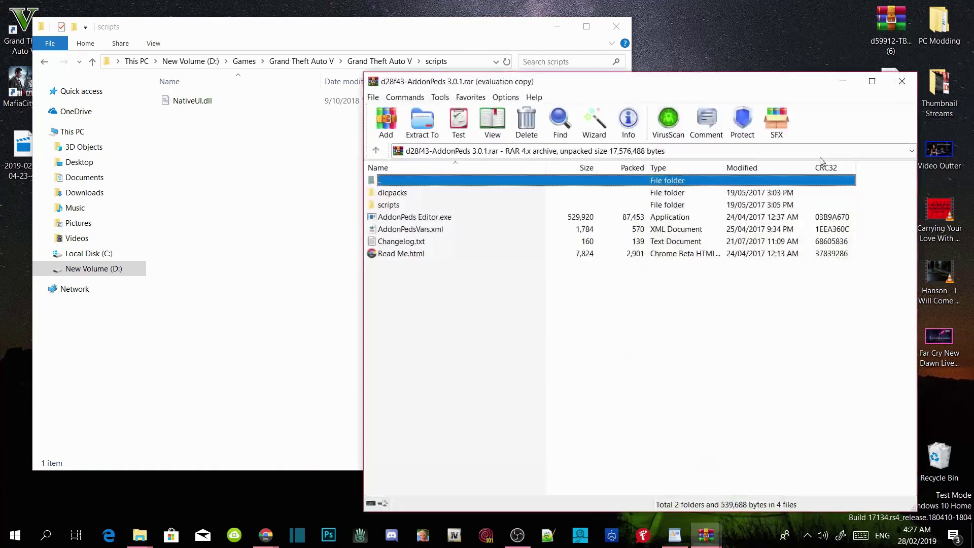
left_click_drag(478, 84, 699, 28)
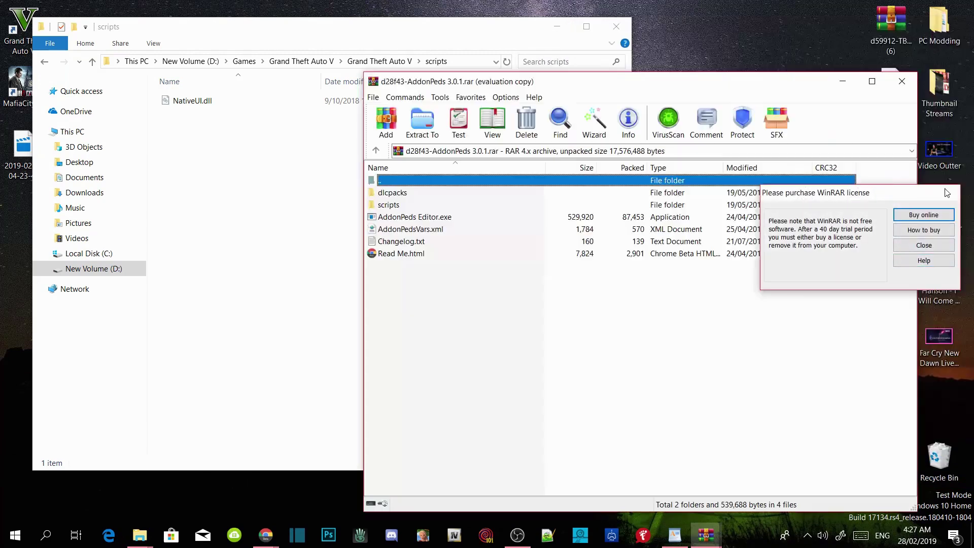
left_click(948, 194)
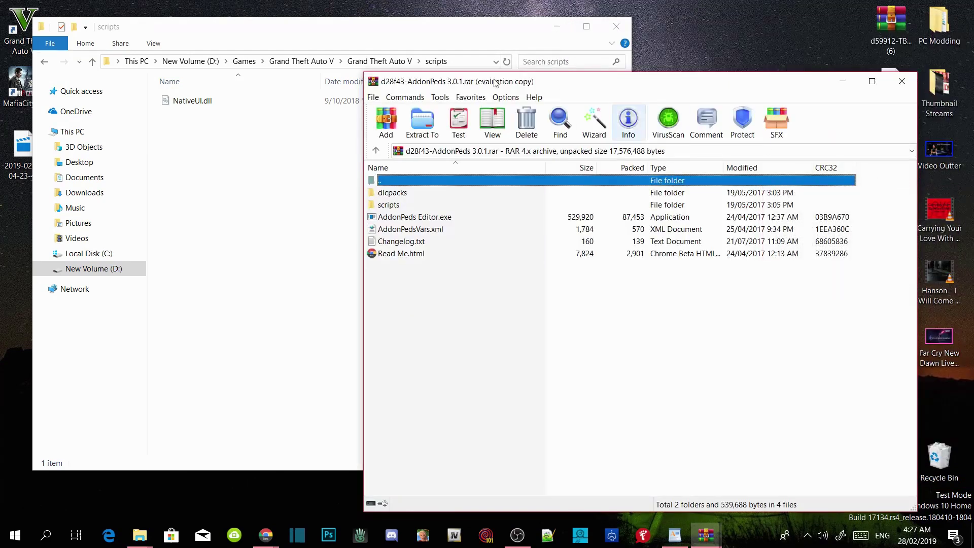
left_click_drag(489, 26, 749, 30)
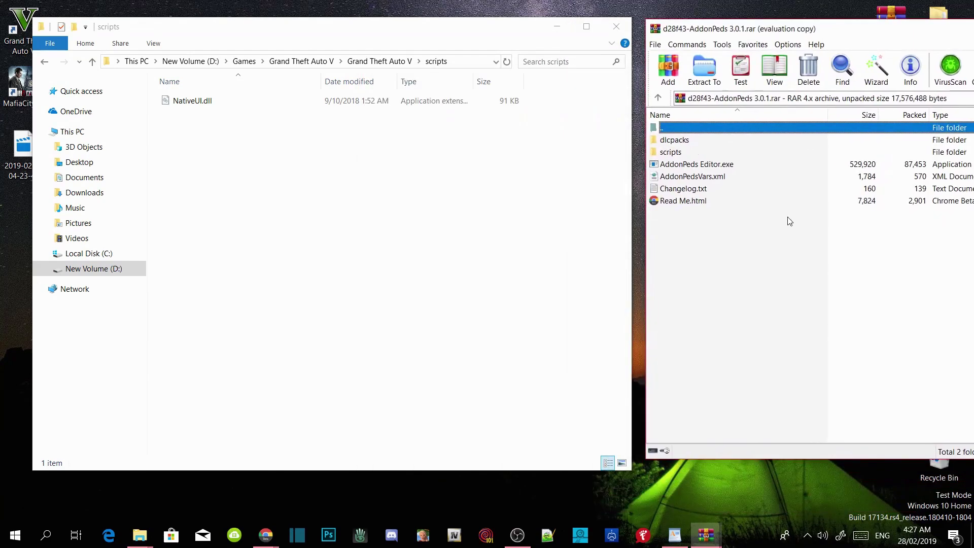
double_click(686, 141)
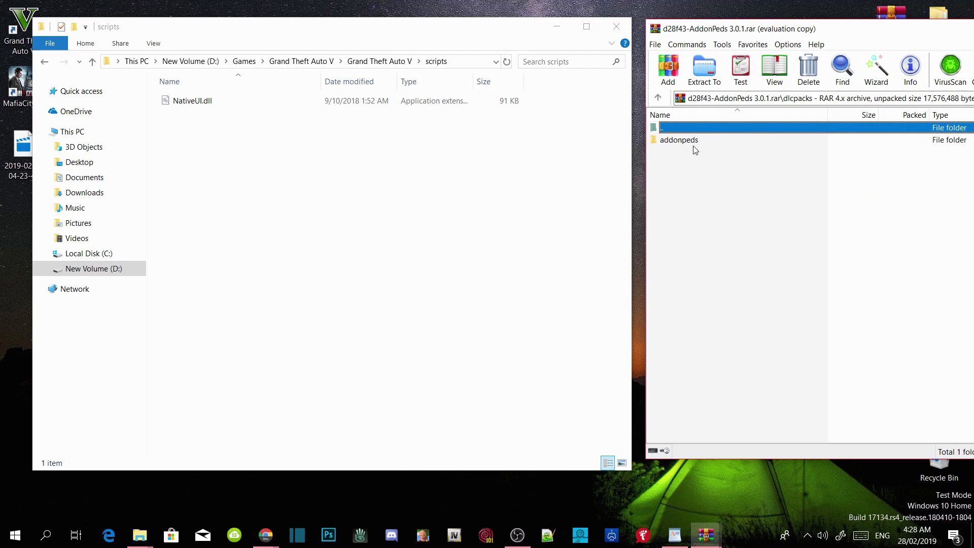
Navigate the Explorer window from the game folder to mods\update\x64\dlcpacks
left_click(378, 62)
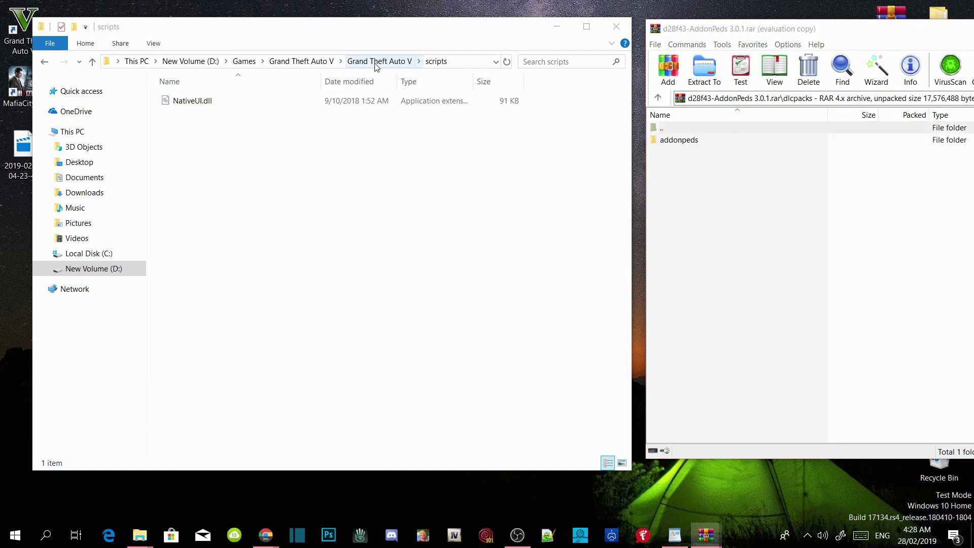
left_click(593, 271)
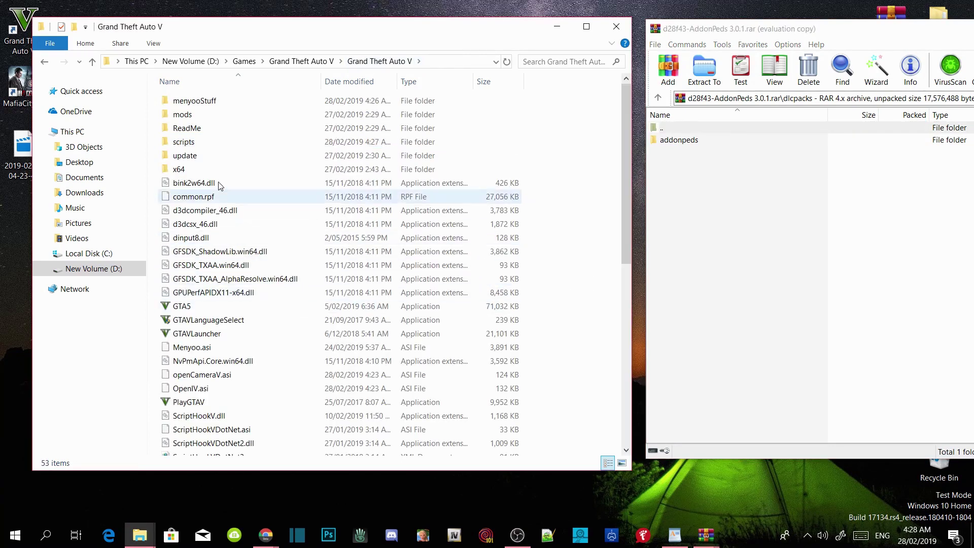
double_click(205, 118)
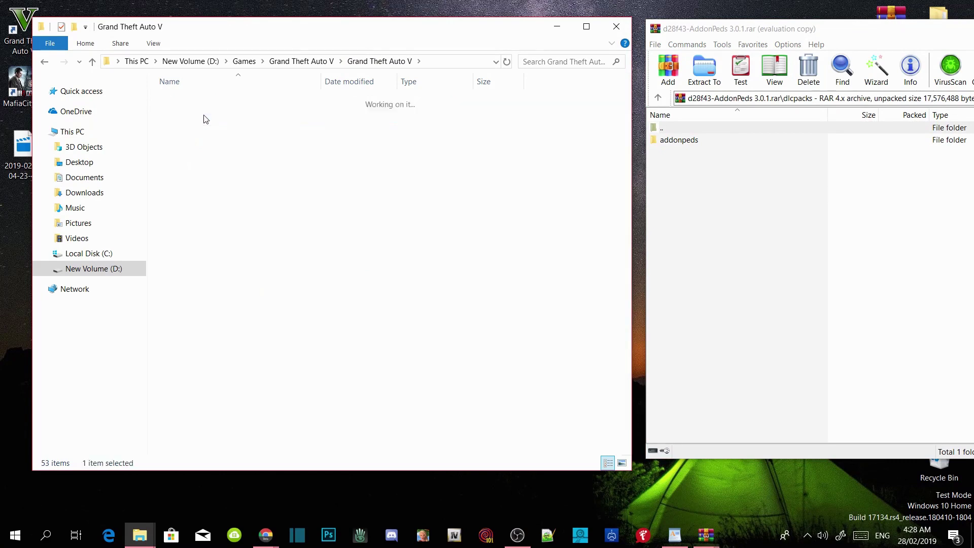
double_click(185, 101)
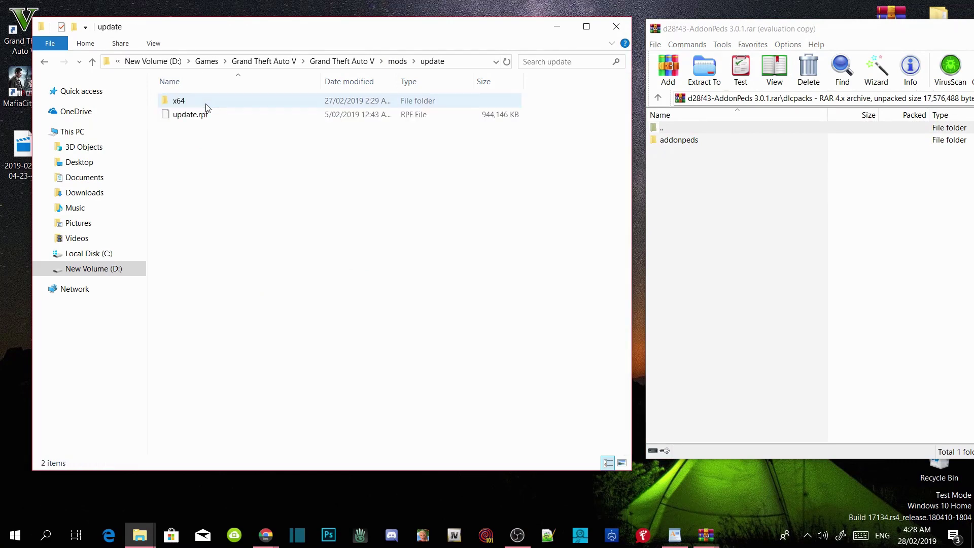
double_click(205, 104)
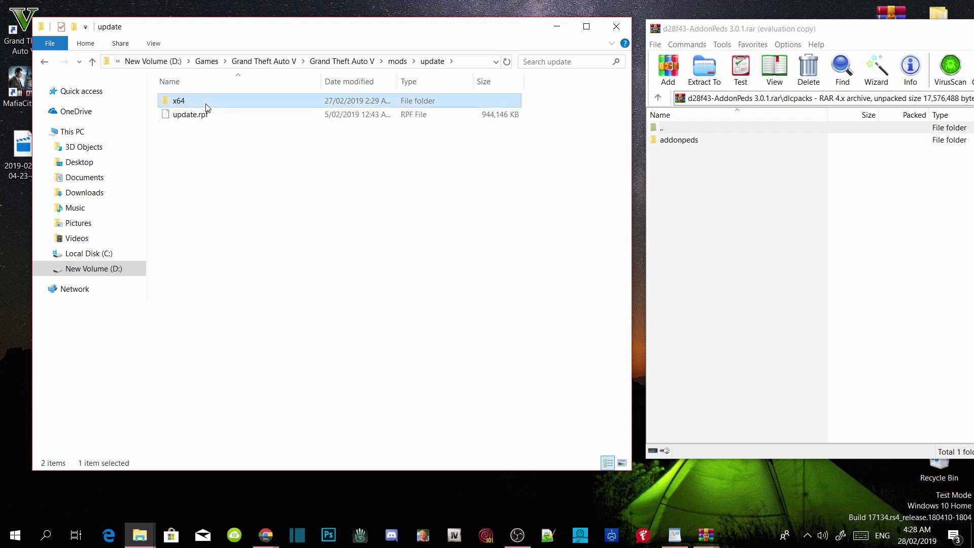
double_click(206, 113)
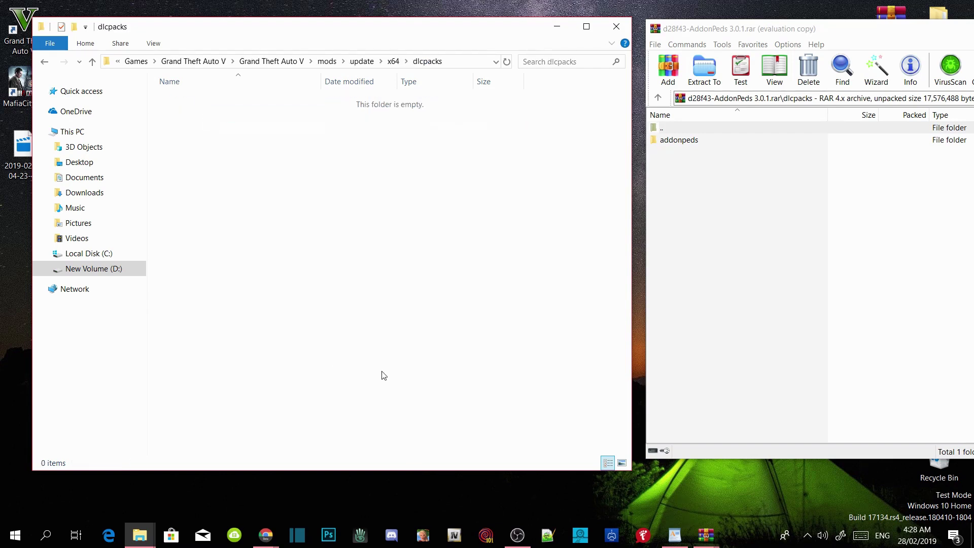
Extract the addonpeds folder into dlcpacks, confirm its 16,629 KB dlc.rpf, and return to Grand Theft Auto V
left_click(729, 215)
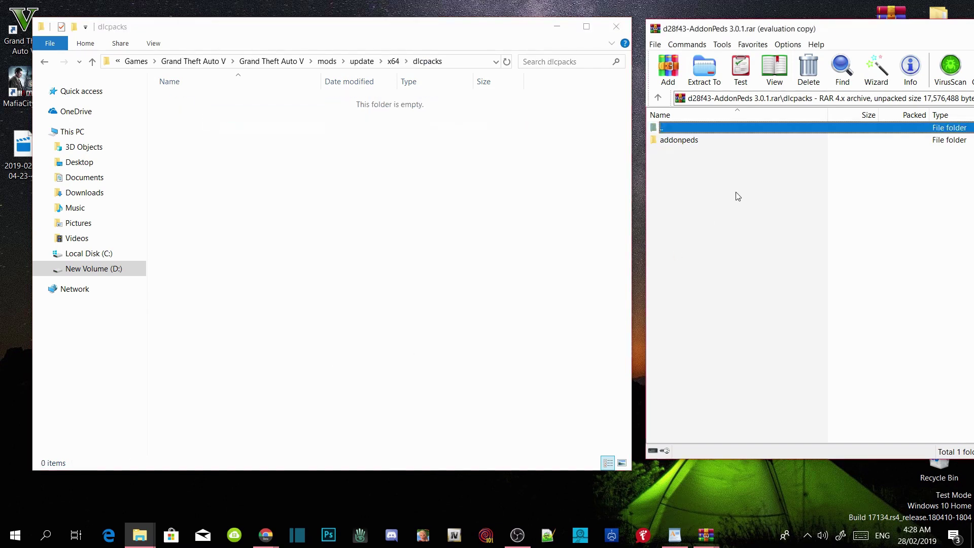
left_click(675, 141)
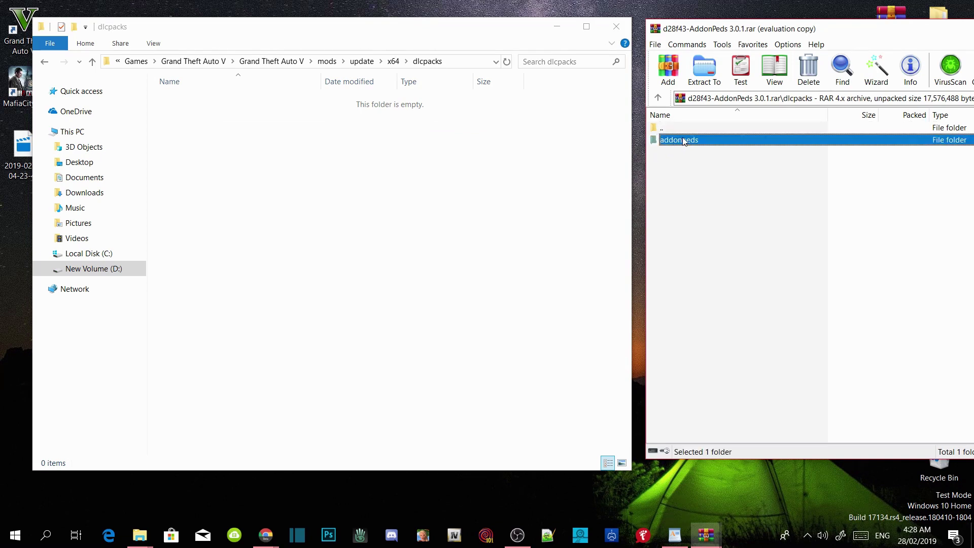
left_click_drag(684, 141, 355, 147)
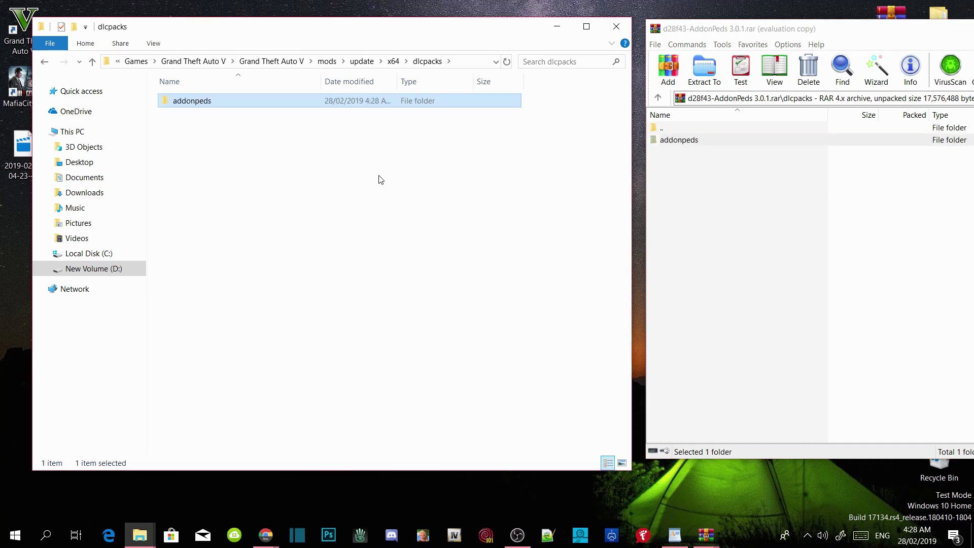
double_click(192, 100)
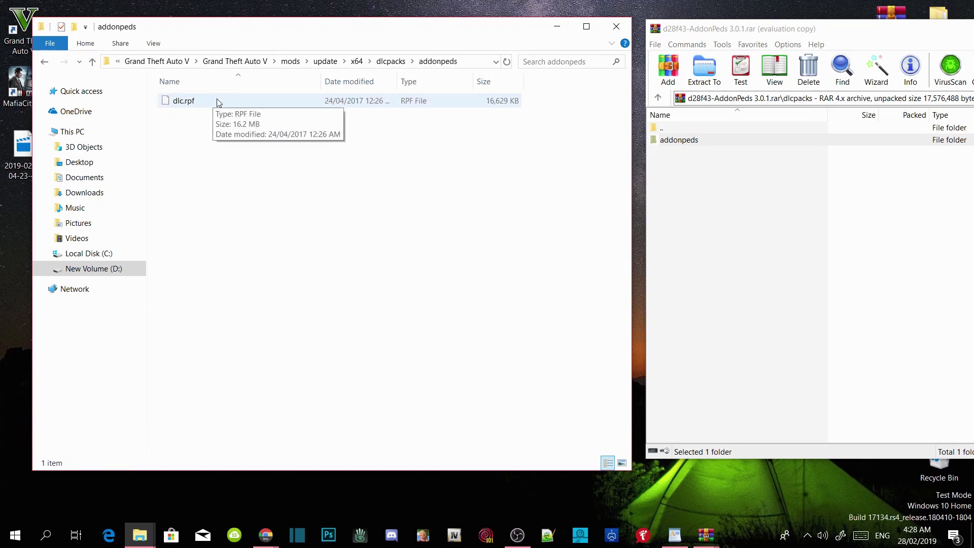
left_click(218, 100)
left_click(289, 206)
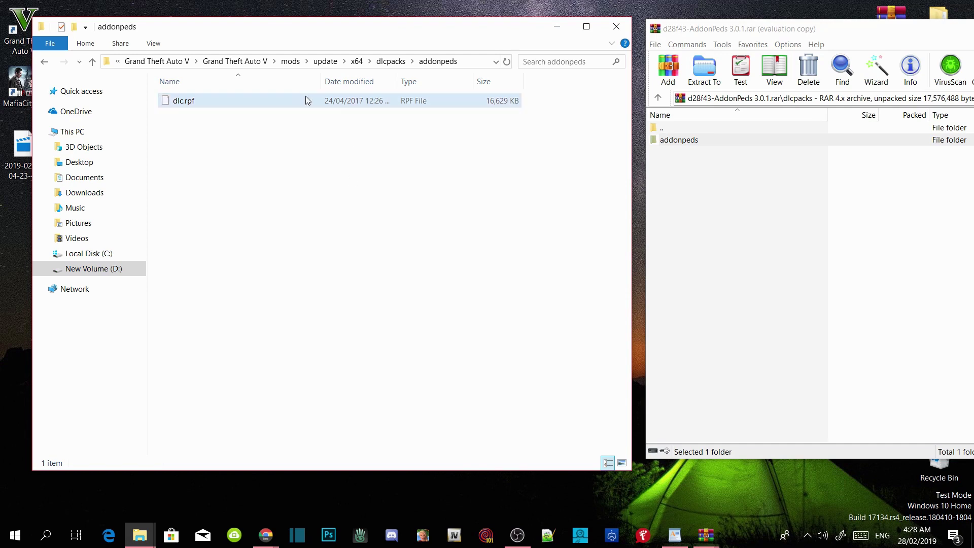
left_click(249, 64)
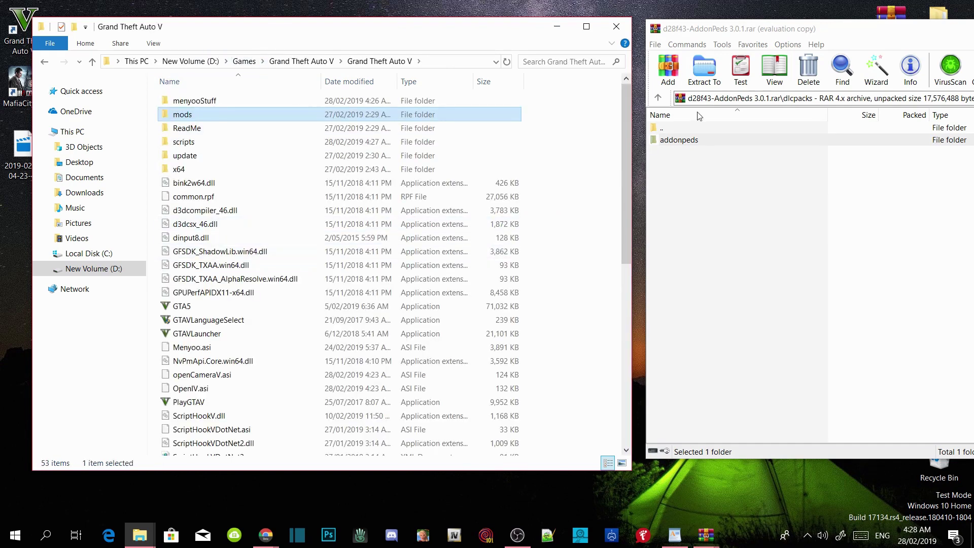
double_click(659, 131)
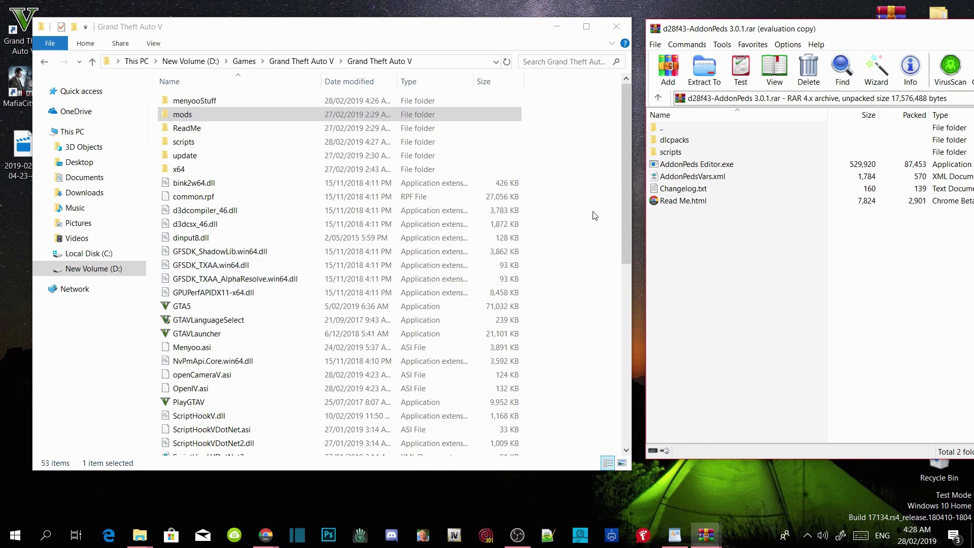
double_click(672, 151)
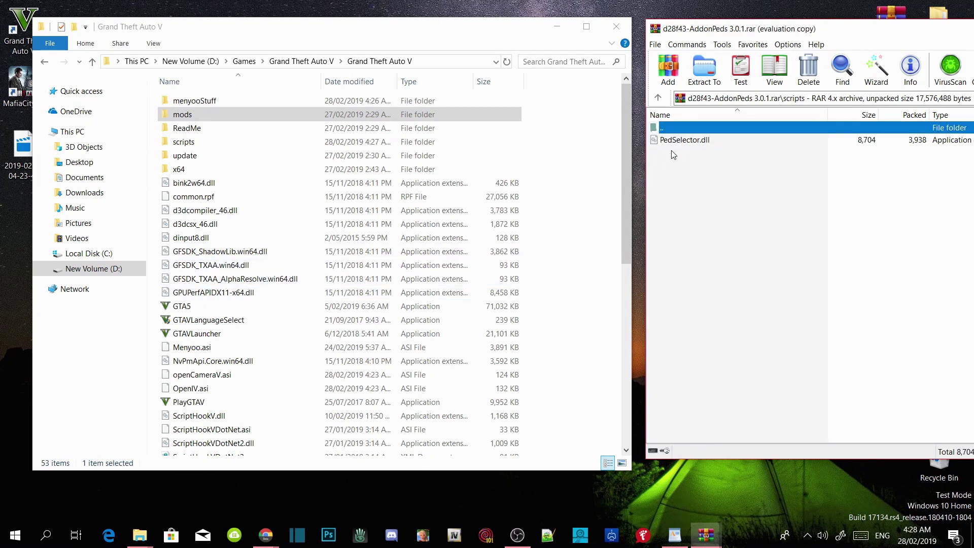
left_click(682, 142)
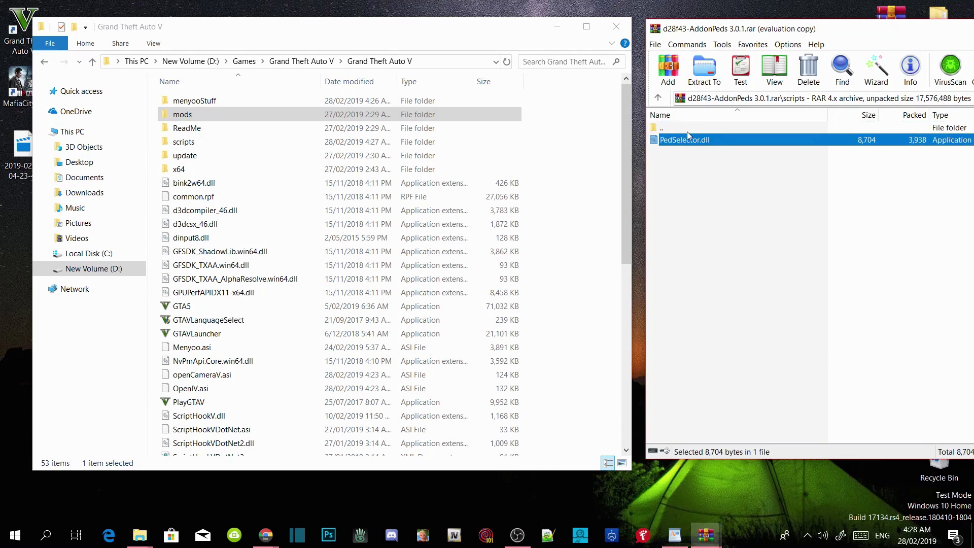
double_click(687, 128)
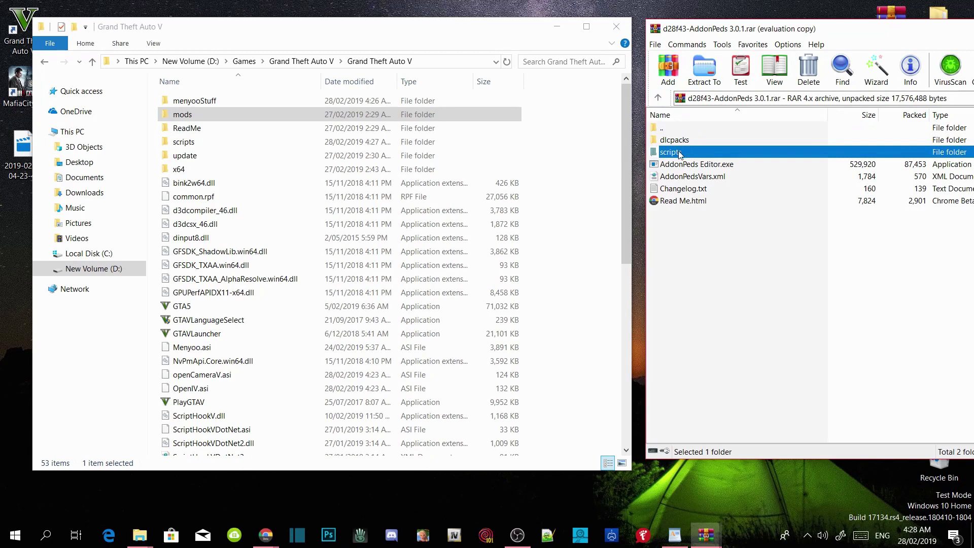
double_click(678, 154)
left_click(678, 158)
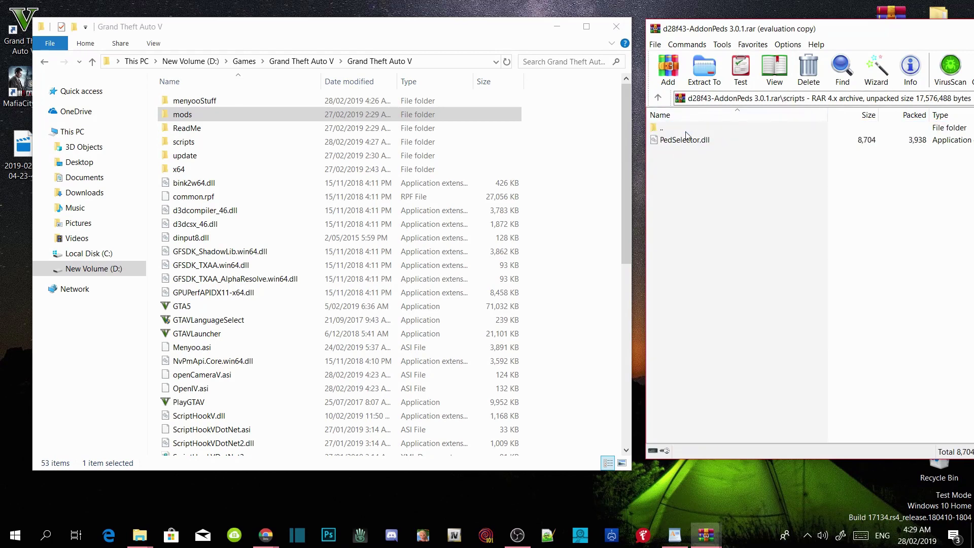
double_click(685, 131)
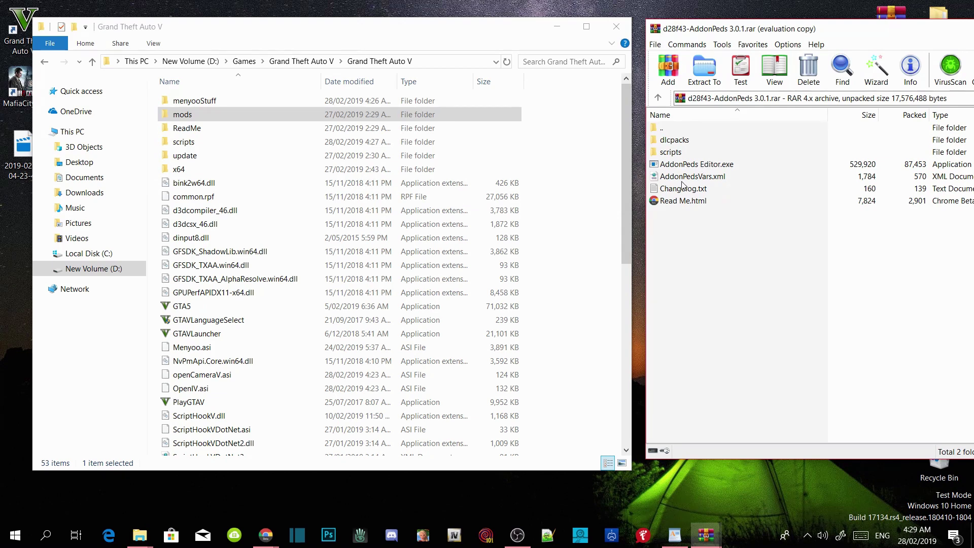
Drag AddonPeds Editor.exe and AddonPedsVars.xml from WinRAR into the game folder, bringing it to 55 items
left_click(714, 166)
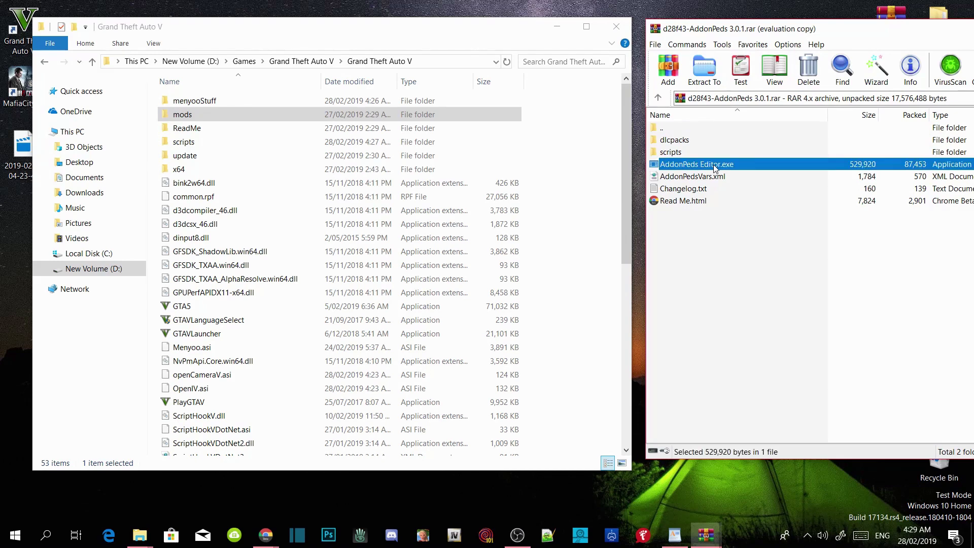
left_click(712, 175, "shift")
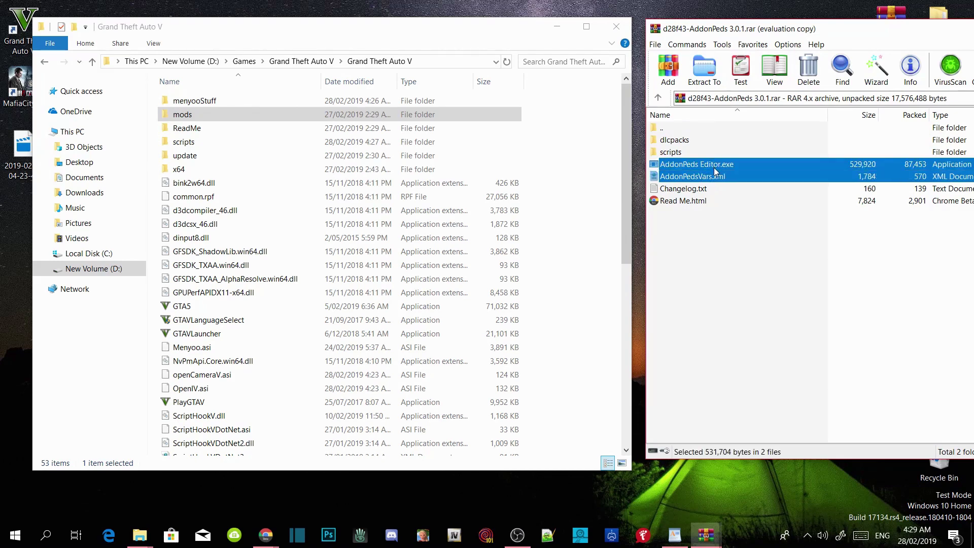
left_click_drag(714, 164, 590, 212)
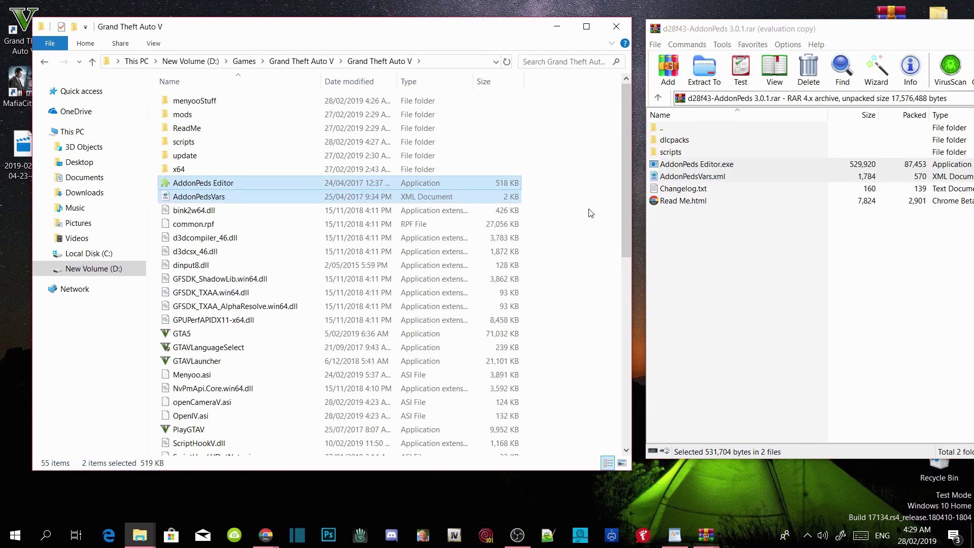
left_click(590, 213)
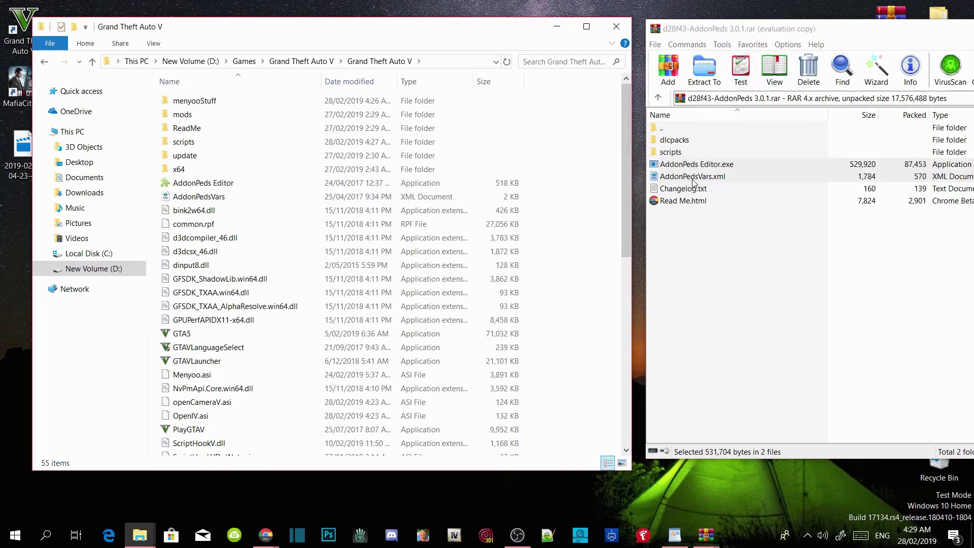
Open Read Me.html and copy the <Item>dlcpacks:\addonpeds\</Item> line from its Installation section
double_click(703, 203)
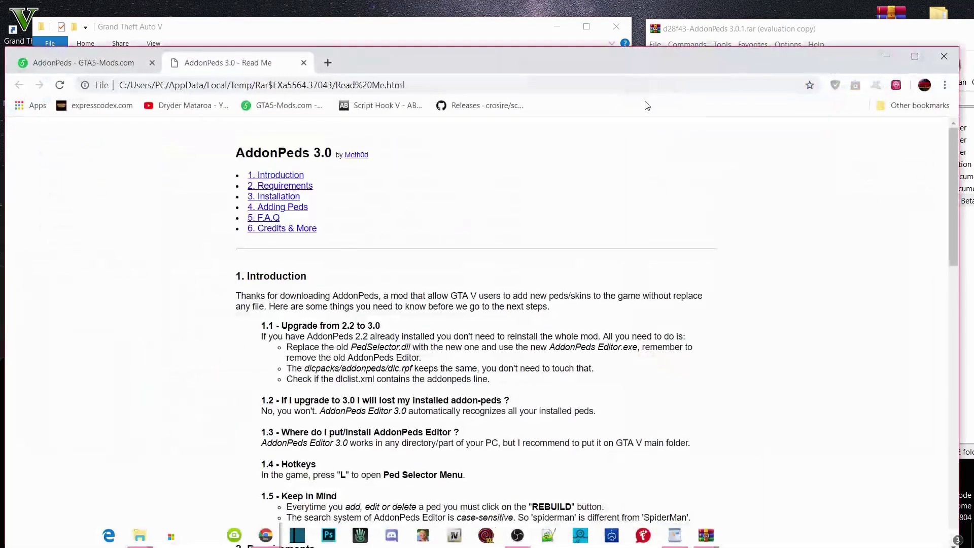
left_click_drag(673, 62, 674, 27)
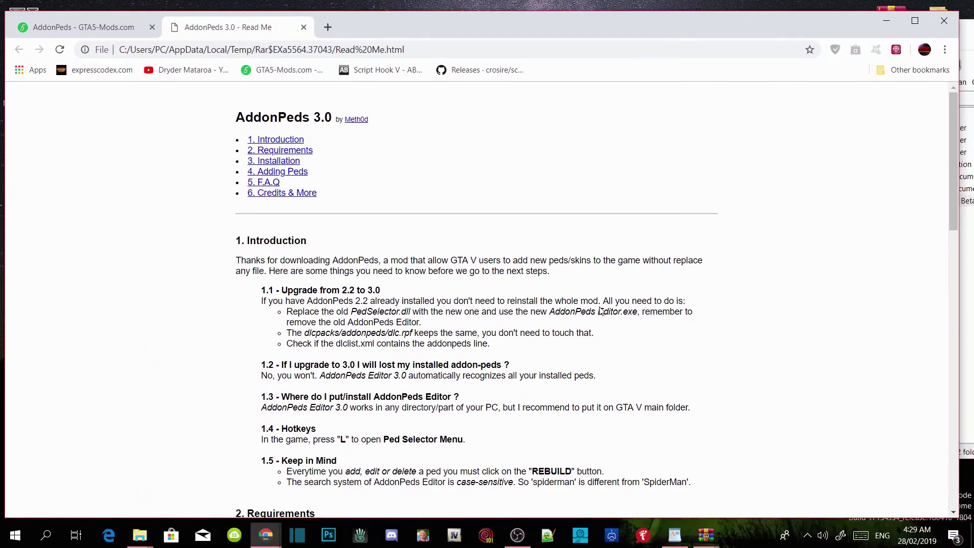
scroll(510, 233, "down", 9)
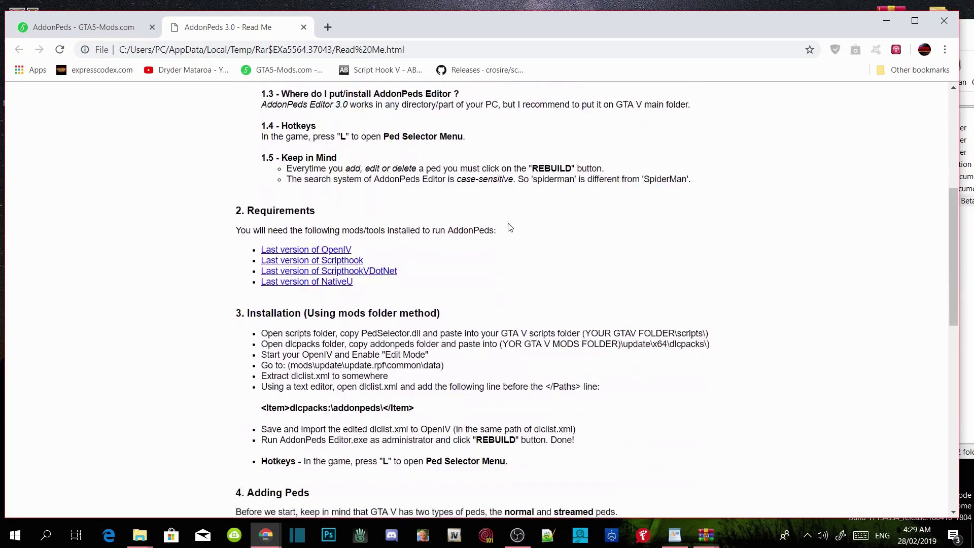
scroll(510, 227, "down", 1)
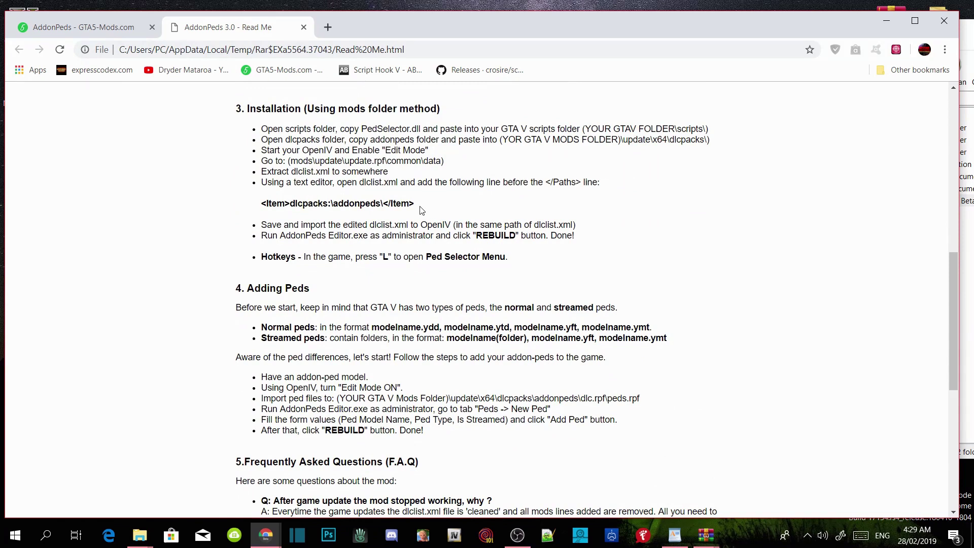
left_click_drag(421, 208, 282, 212)
left_click(266, 215)
triple_click(261, 208)
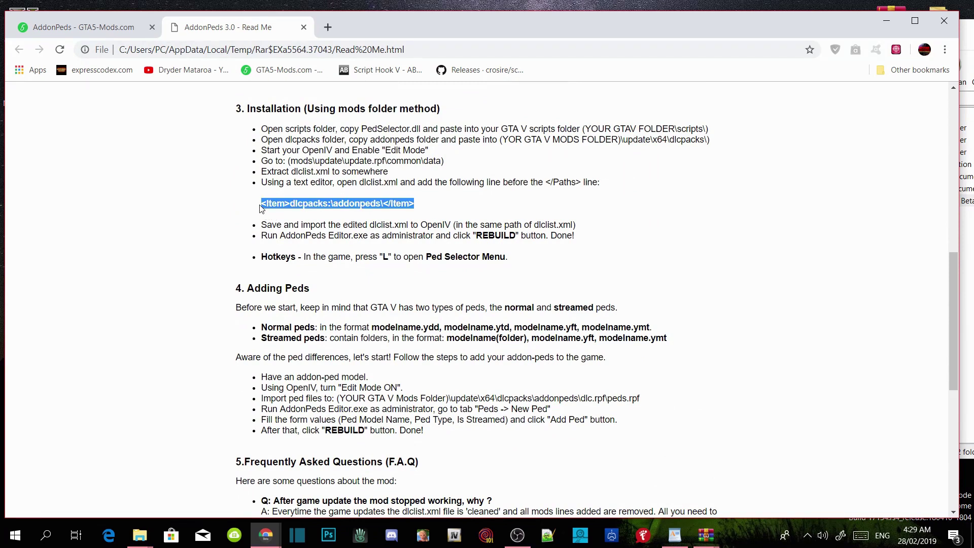
right_click(332, 201)
left_click(359, 211)
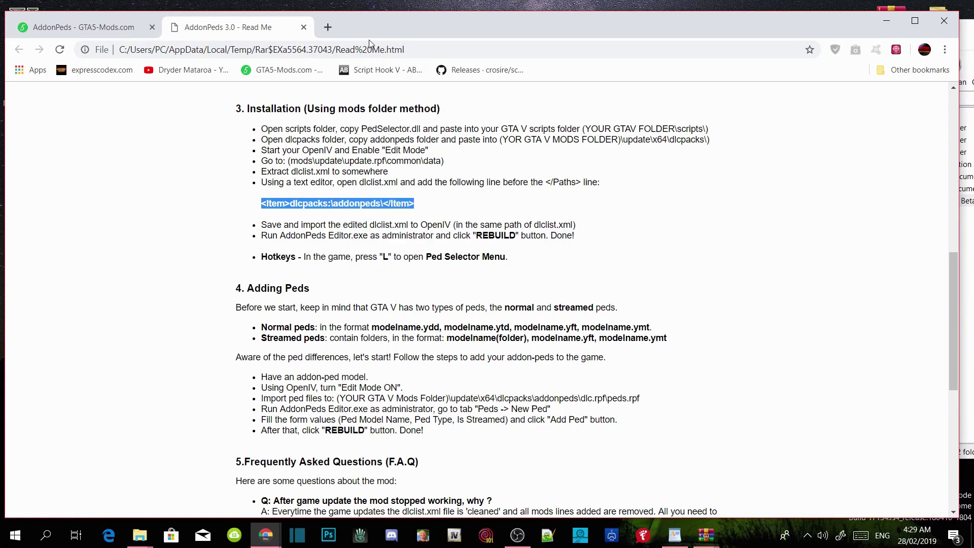
Close the readme tab, minimize Chrome and clear the archive list selection
left_click(303, 27)
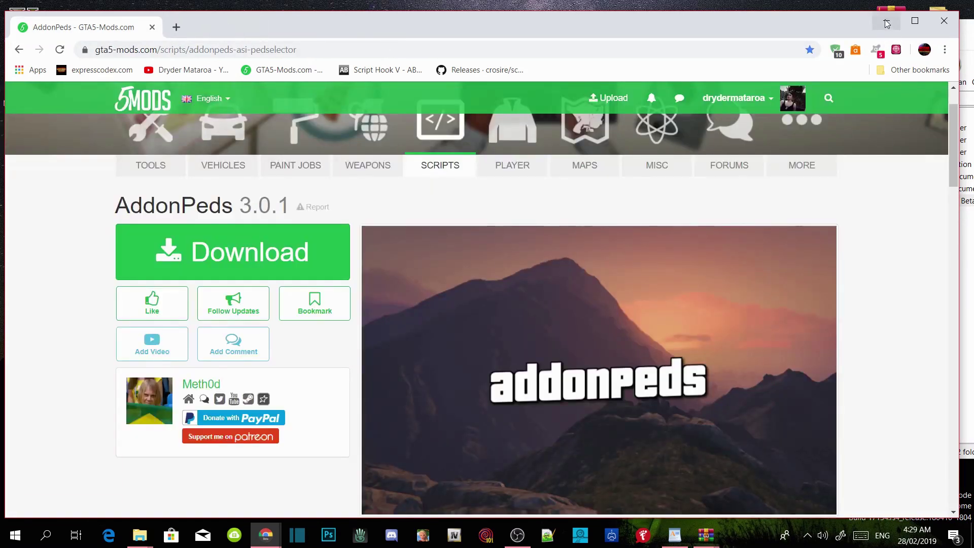
left_click(886, 24)
left_click(721, 346)
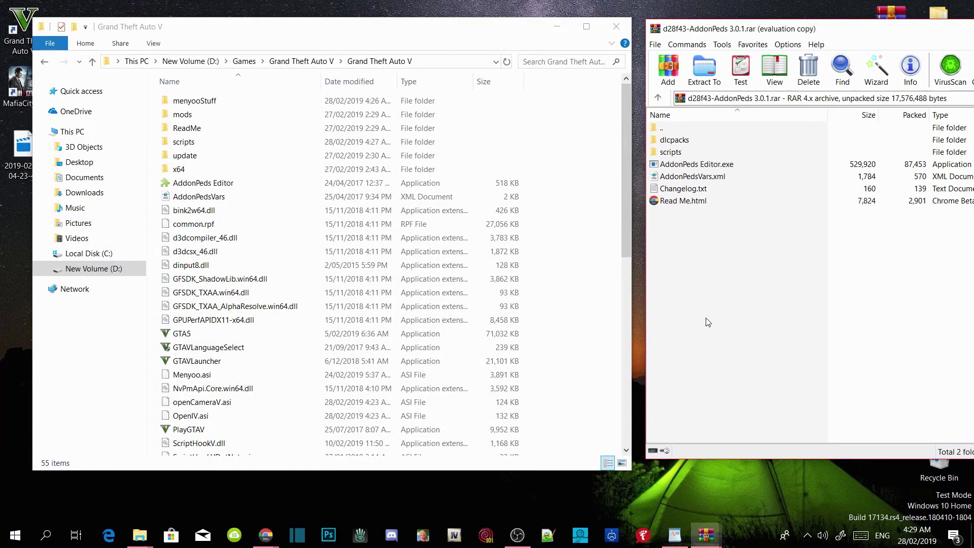
Close the WinRAR AddonPeds archive and move the d28f43 archive icon to the desktop's top-right
left_click_drag(886, 28, 489, 48)
left_click(736, 57)
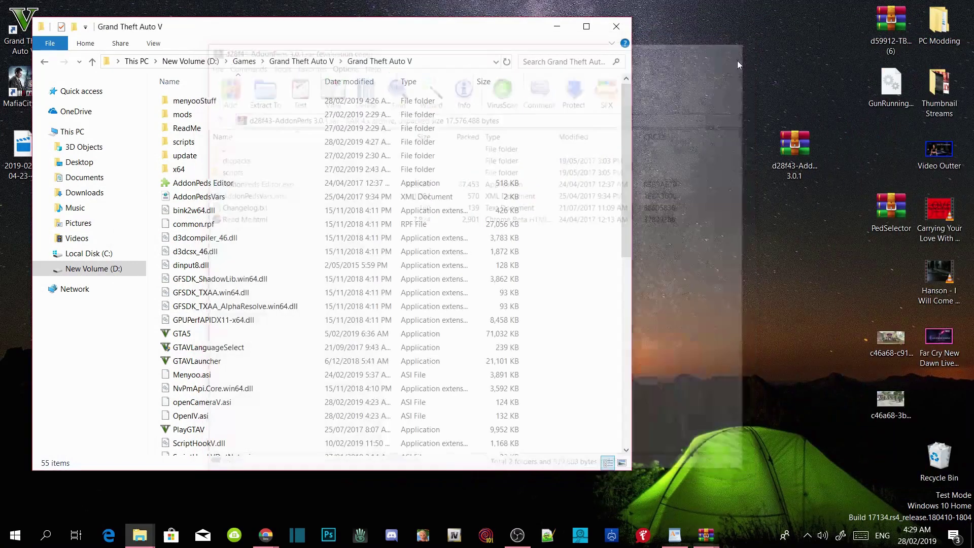
left_click_drag(794, 147, 842, 30)
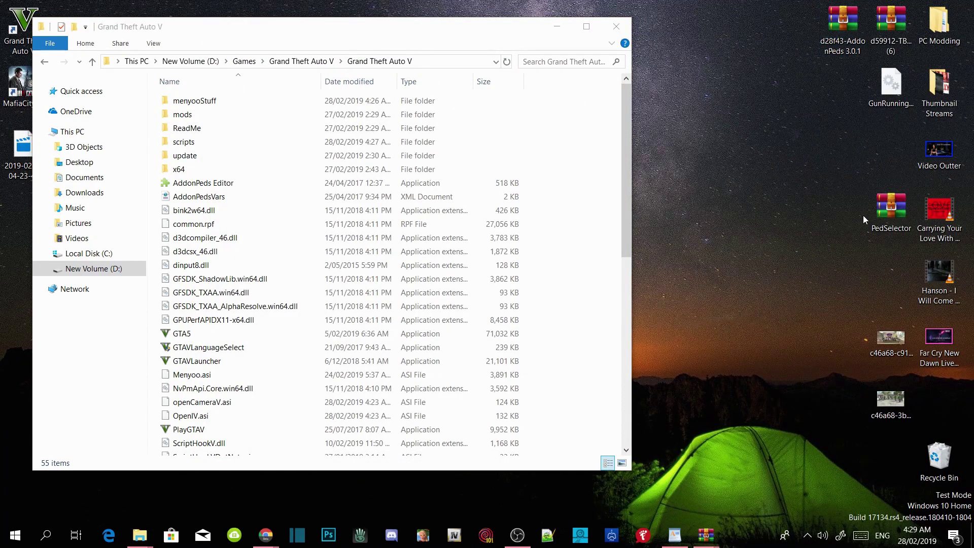
Open PedSelector.rar's PedSelector folder beside the game's scripts folder in Explorer
double_click(899, 207)
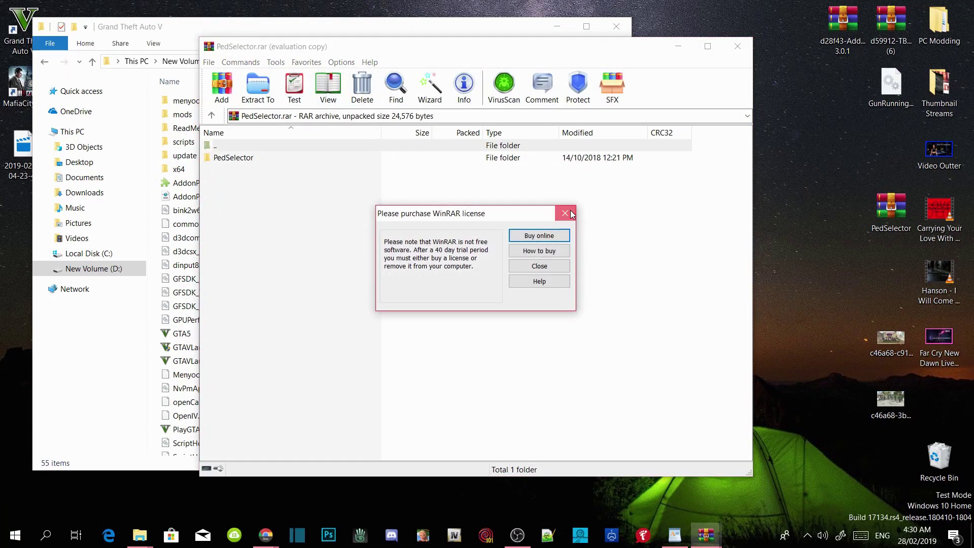
left_click(564, 212)
left_click_drag(266, 46, 751, 38)
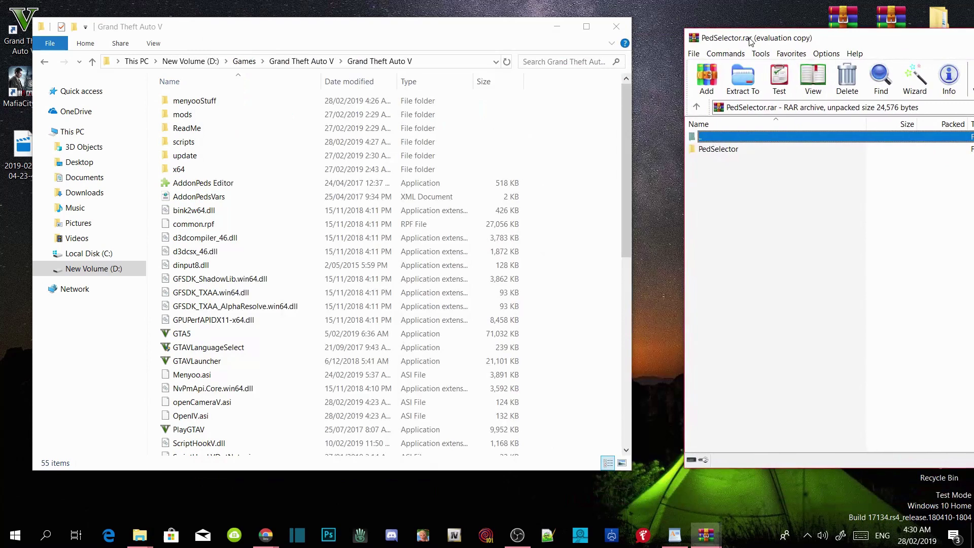
double_click(717, 149)
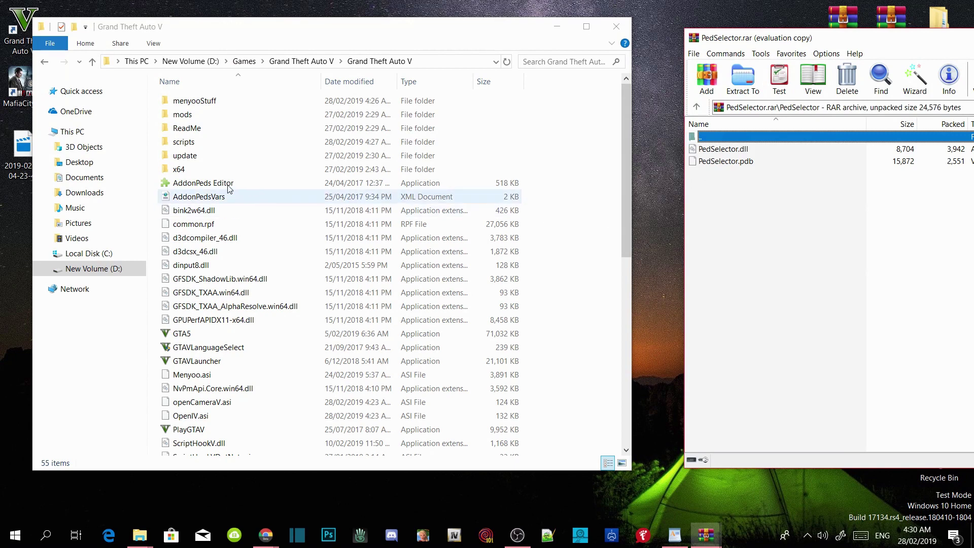
double_click(181, 143)
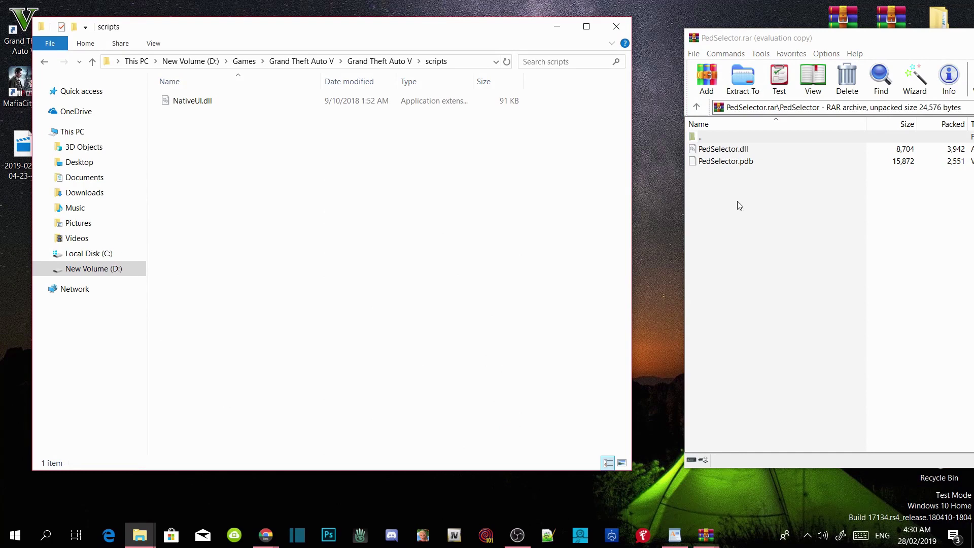
Copy PedSelector.dll into the scripts folder and refresh the listing
left_click(724, 150)
left_click_drag(724, 150, 353, 174)
left_click_drag(298, 179, 298, 166)
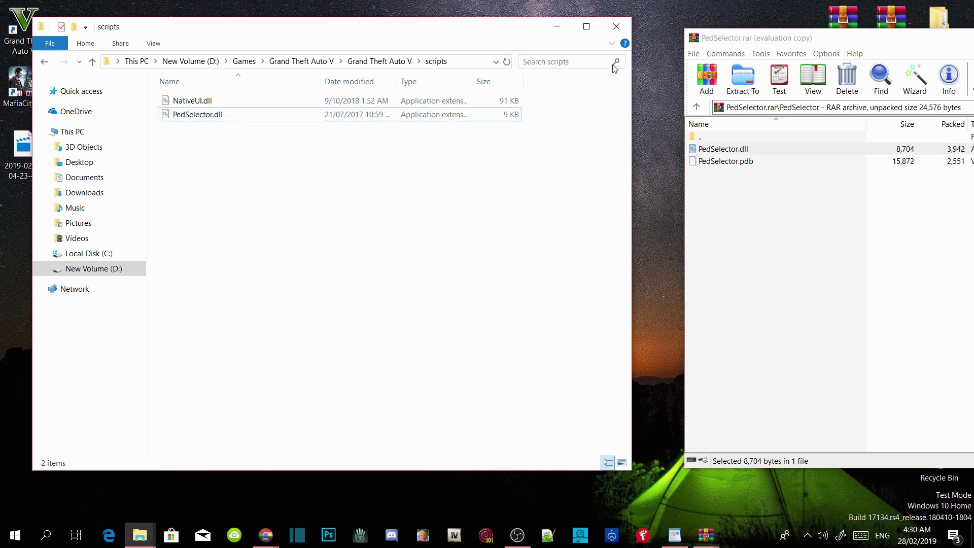
left_click(394, 62)
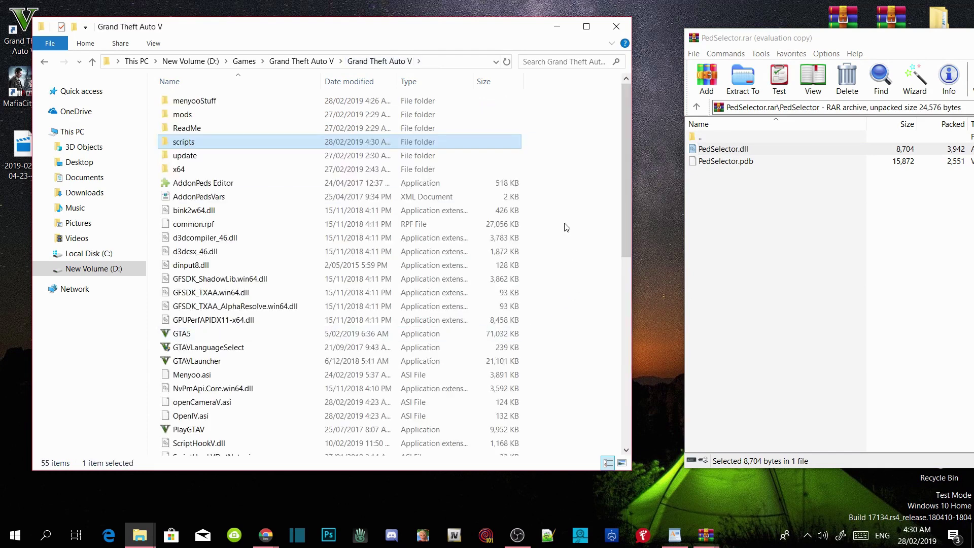
right_click(563, 203)
left_click(596, 257)
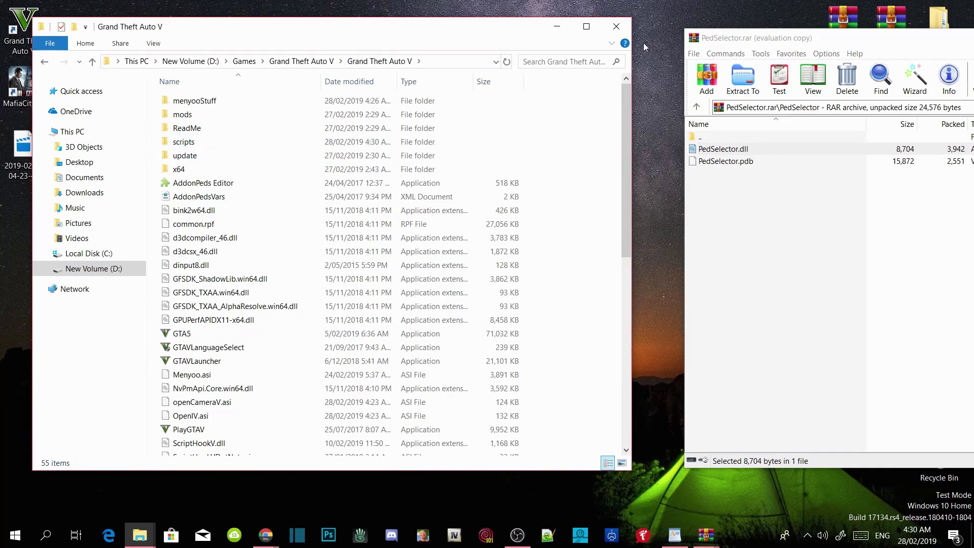
Close File Explorer and the PedSelector archive window
left_click(616, 27)
left_click_drag(766, 40, 345, 50)
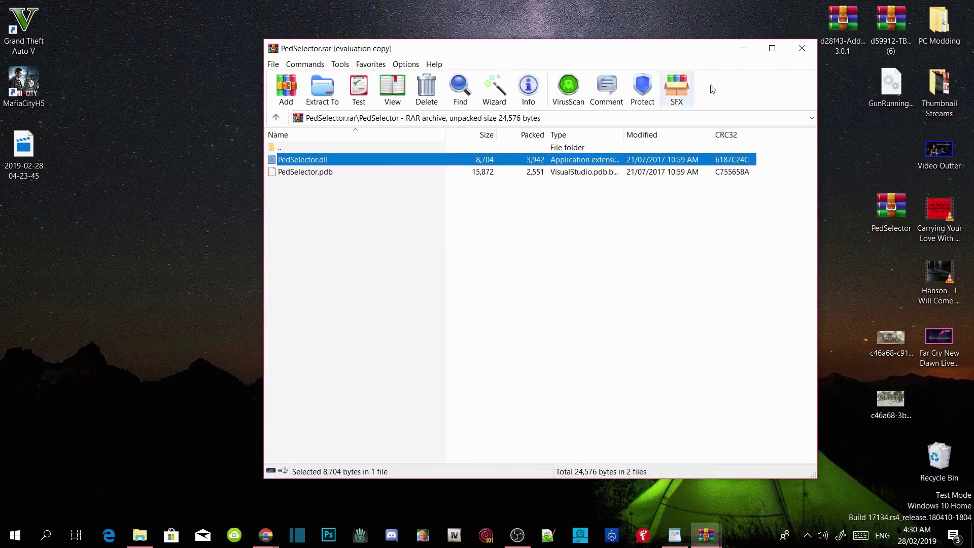
left_click(799, 50)
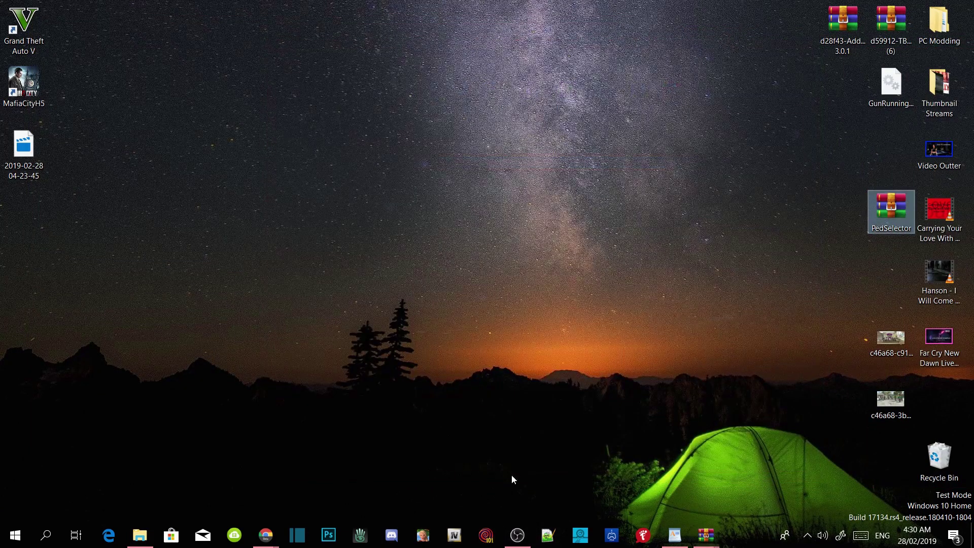
Launch OpenIV for GTA V on Windows and switch on Edit mode
left_click(595, 181)
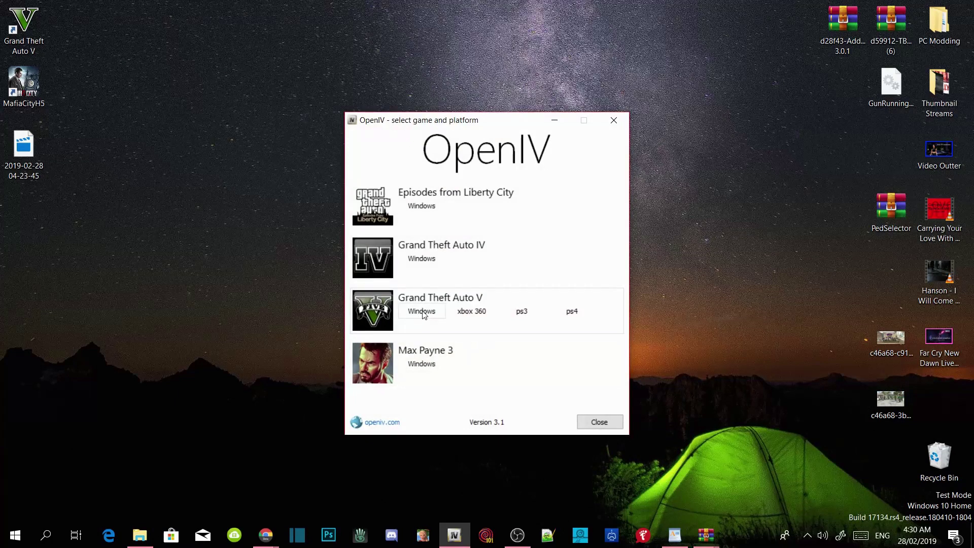
left_click(425, 312)
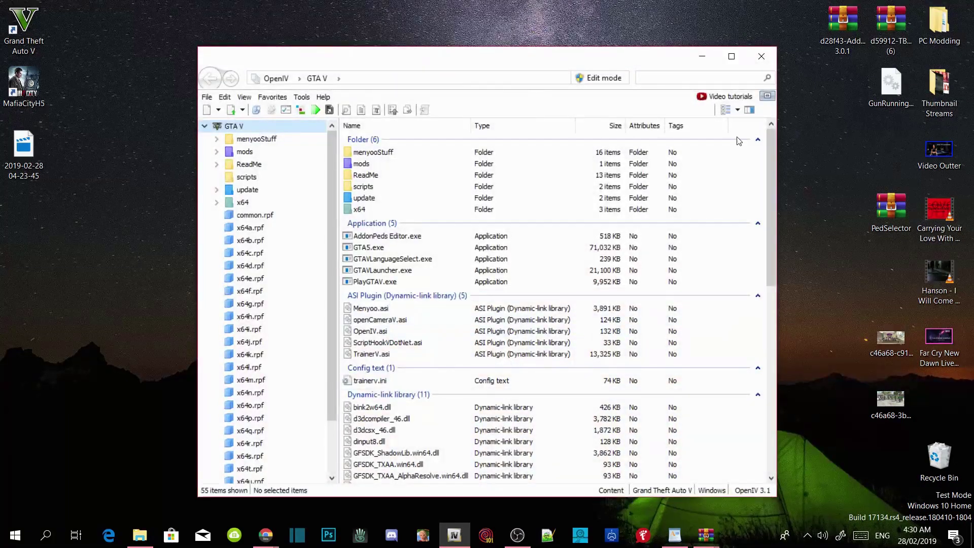
left_click(595, 80)
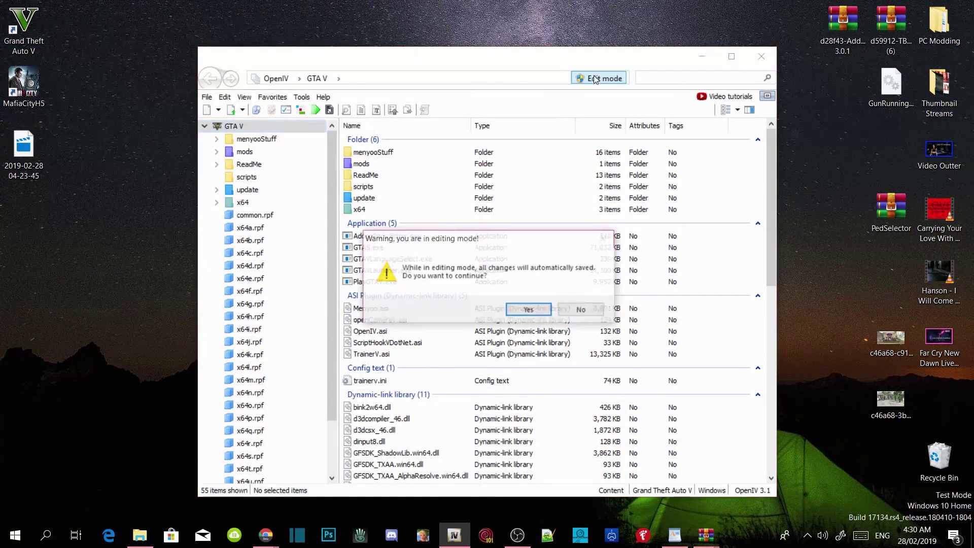
left_click(529, 309)
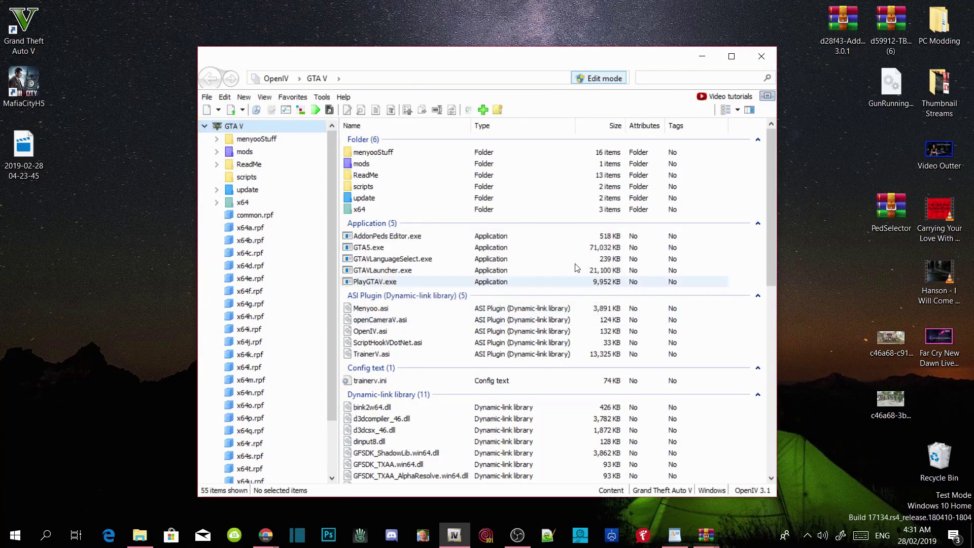
Browse to mods\update\update.rpf\common\data and scroll to the XML files
double_click(367, 164)
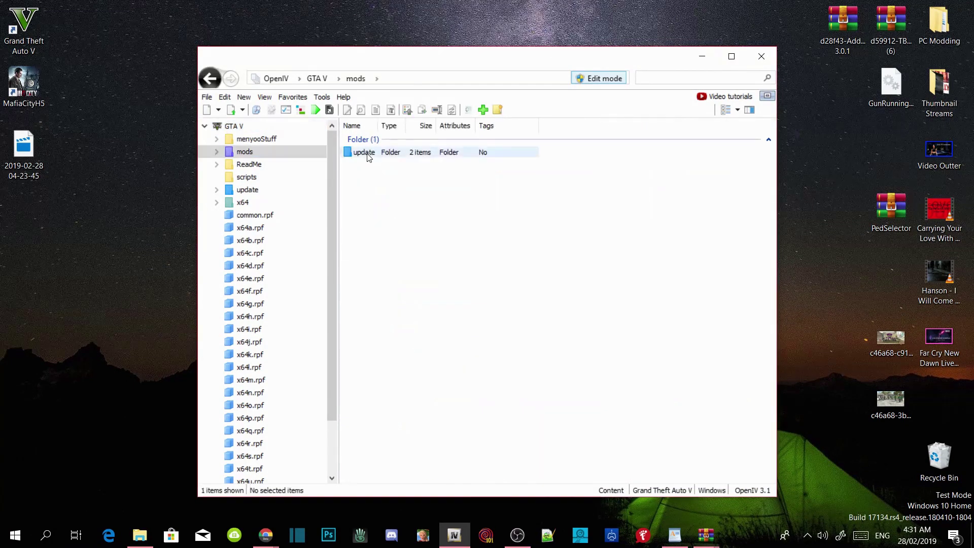
double_click(364, 153)
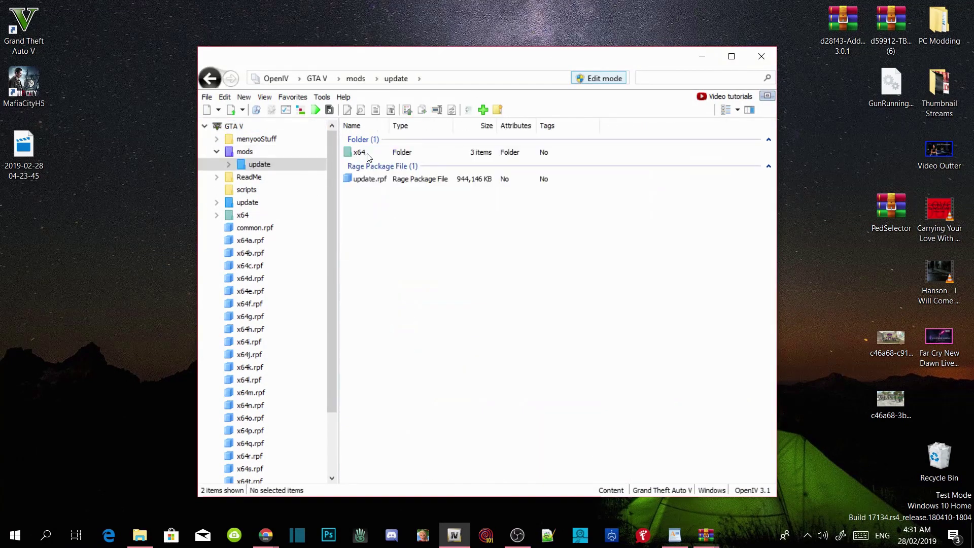
double_click(370, 179)
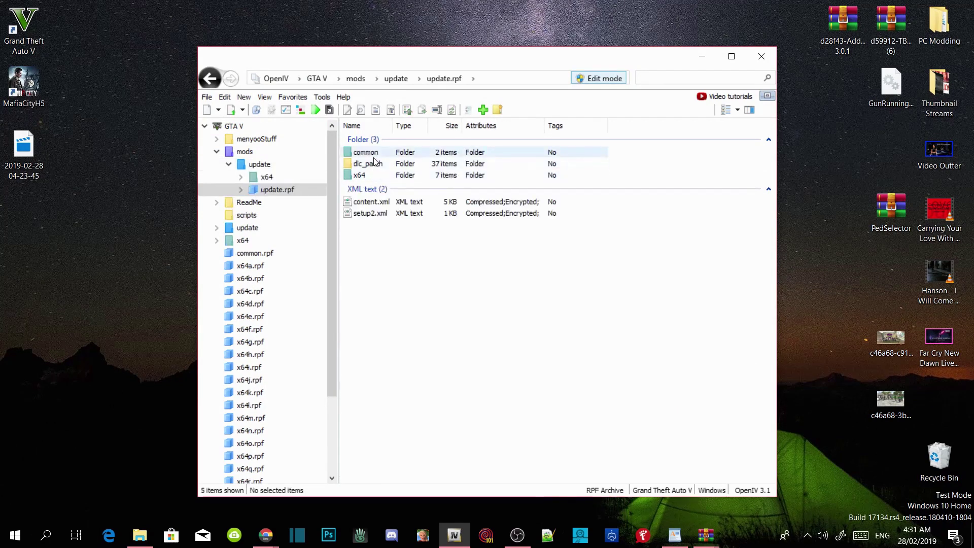
double_click(371, 154)
double_click(368, 152)
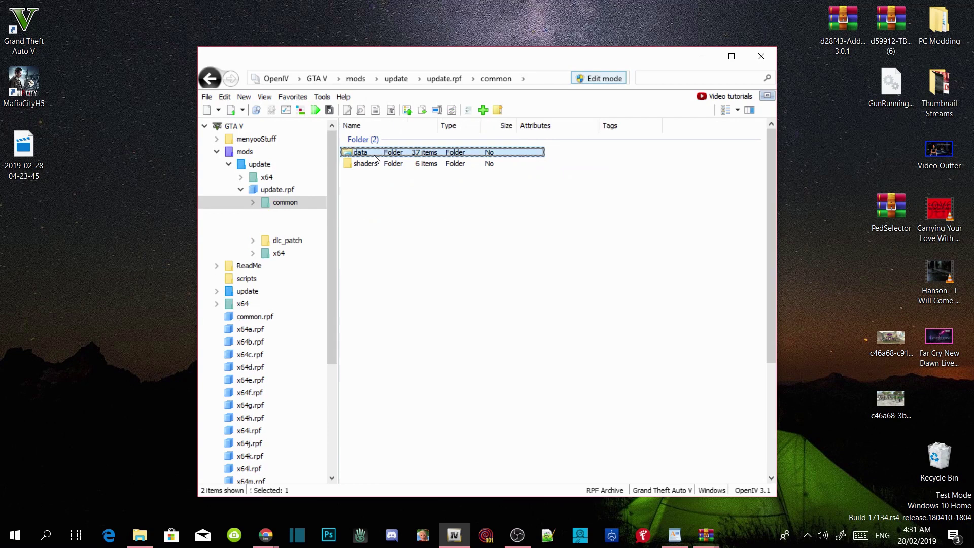
scroll(393, 173, "down", 5)
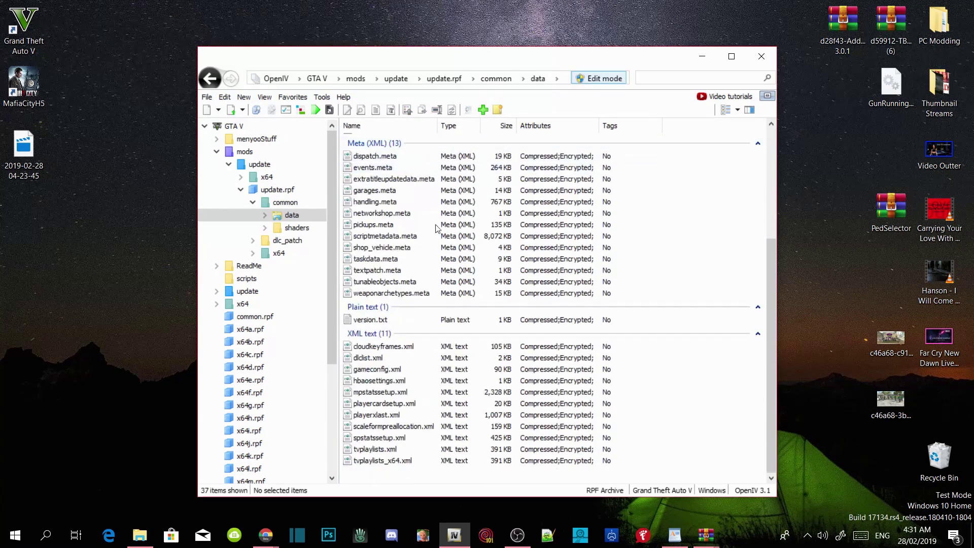
Paste <Item>dlcpacks:\addonpeds\</Item> on a new line after mpchristmas2018 in dlclist.xml and save
left_click(368, 359)
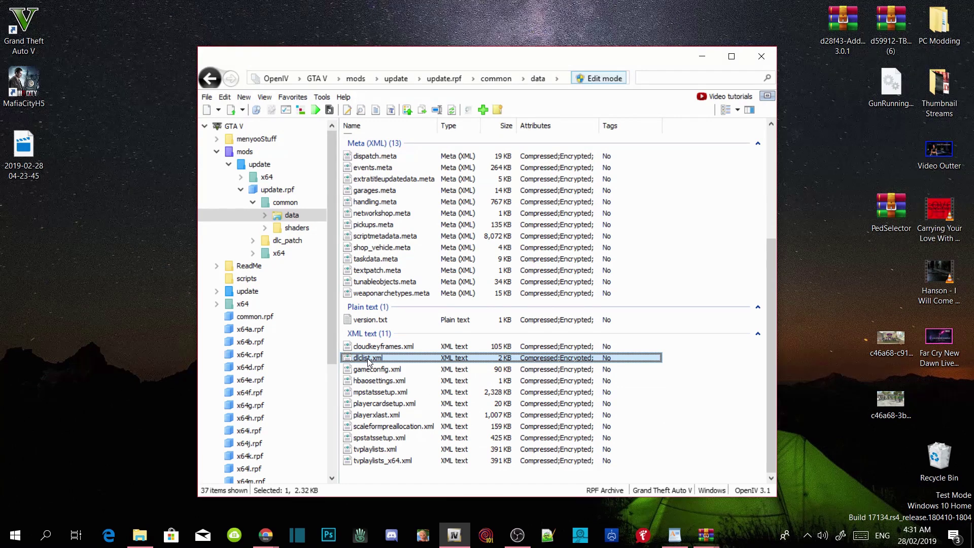
right_click(367, 359)
left_click(405, 177)
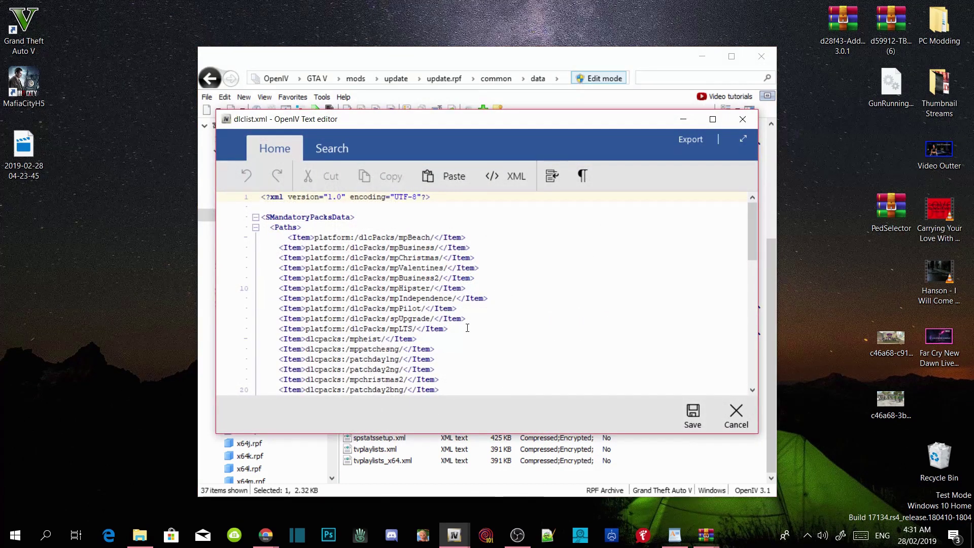
scroll(469, 304, "down", 14)
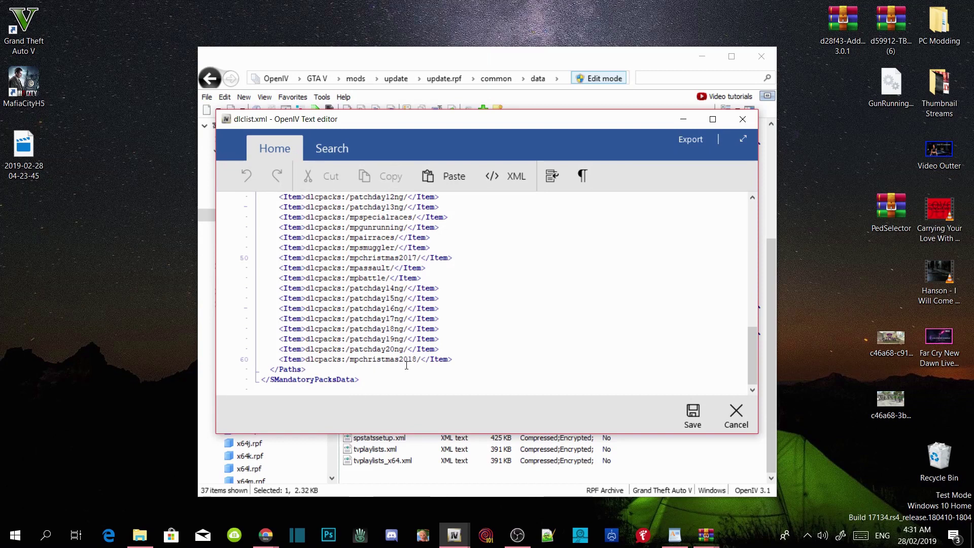
left_click(469, 360)
key("Return")
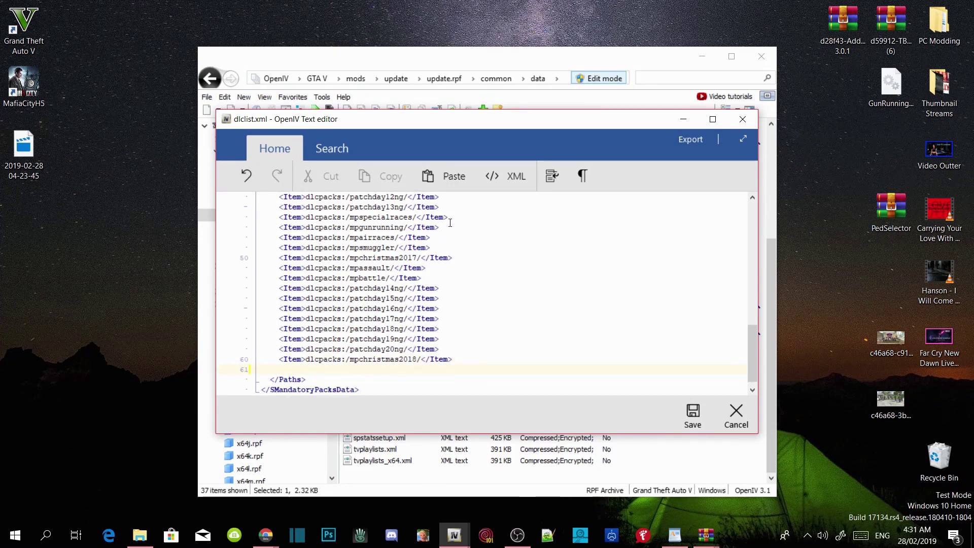
left_click(446, 177)
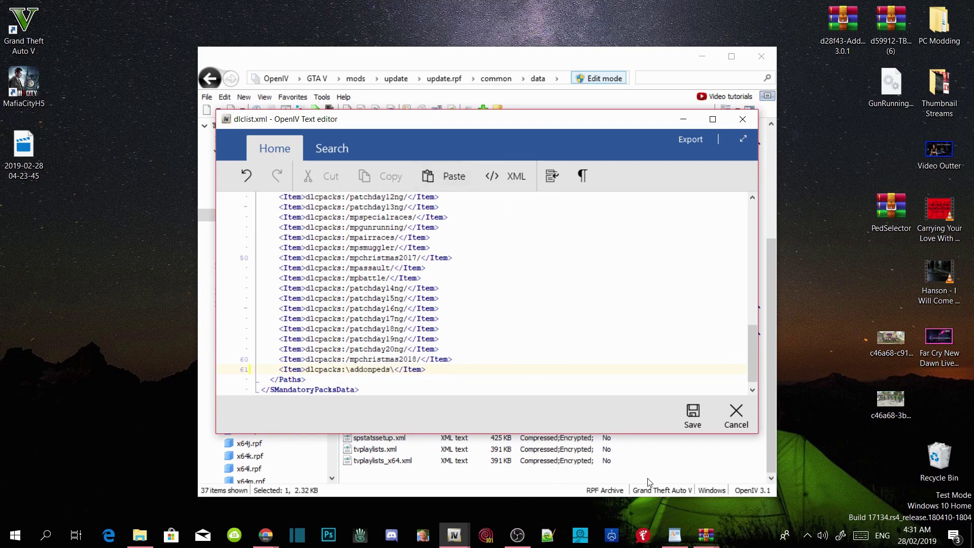
left_click(684, 414)
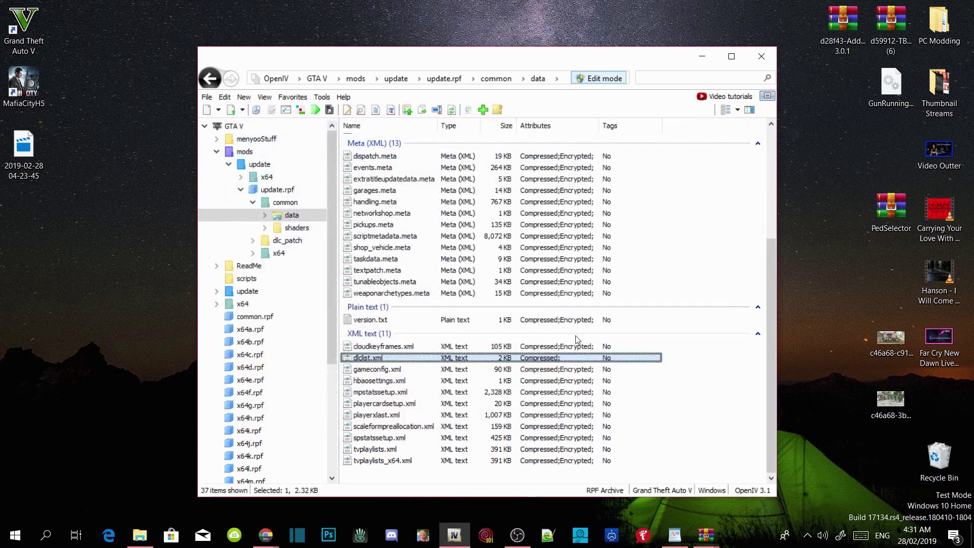
Reopen dlclist.xml to confirm the addonpeds entry, then close the viewer
double_click(364, 358)
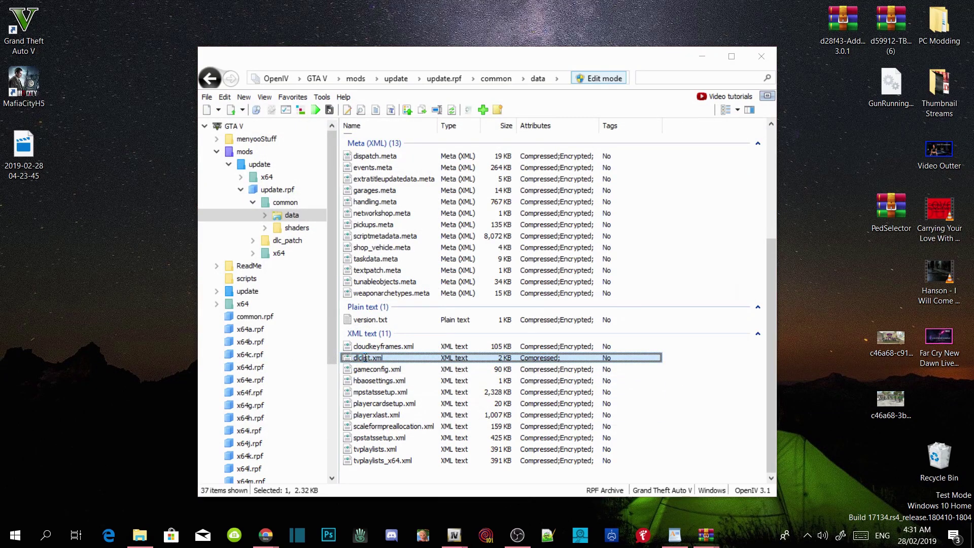
scroll(416, 331, "down", 12)
scroll(416, 331, "down", 2)
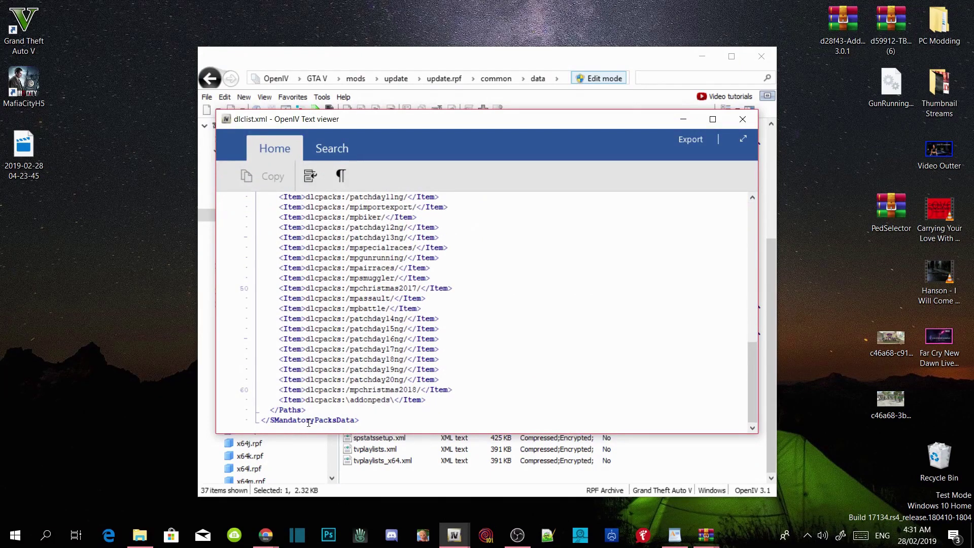
left_click(741, 119)
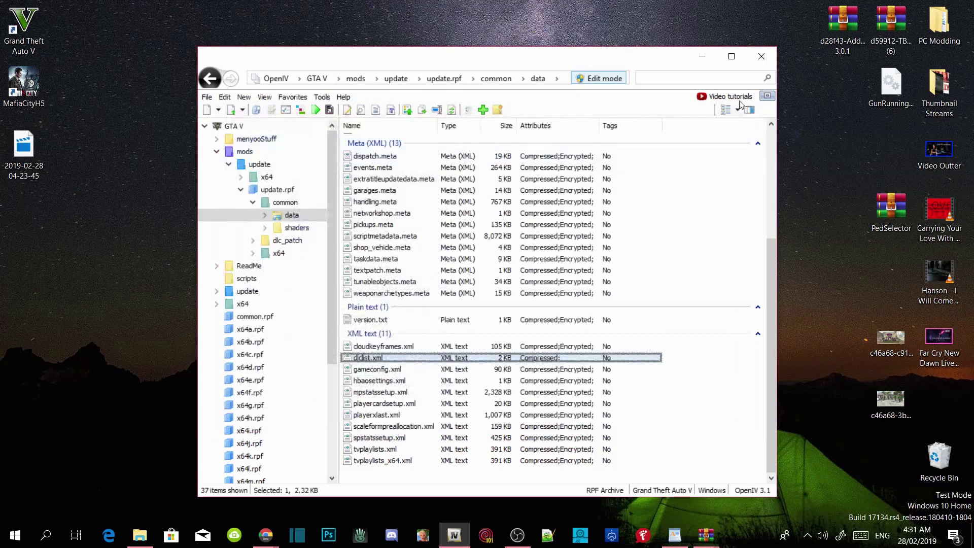
Turn Edit mode off, return to the GTA V root and close OpenIV
left_click(601, 77)
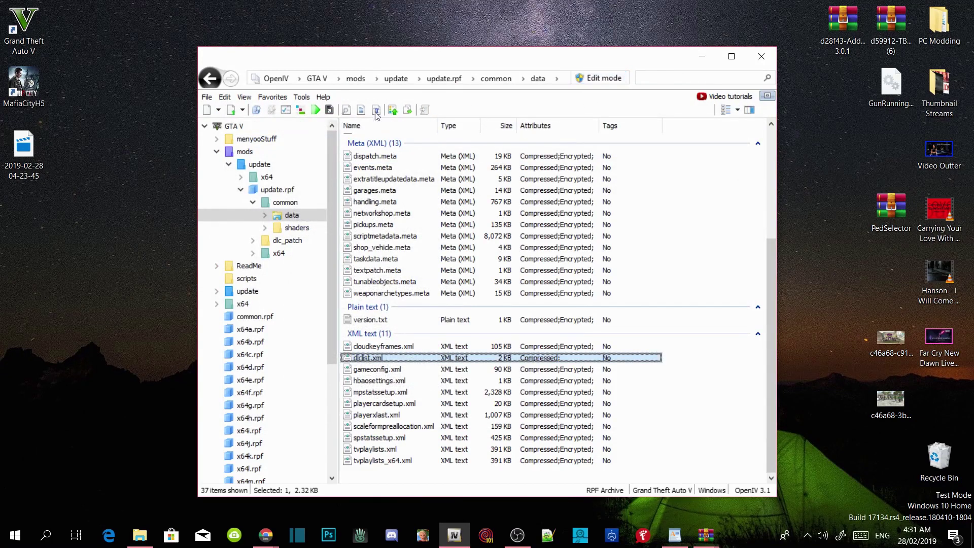
left_click(316, 78)
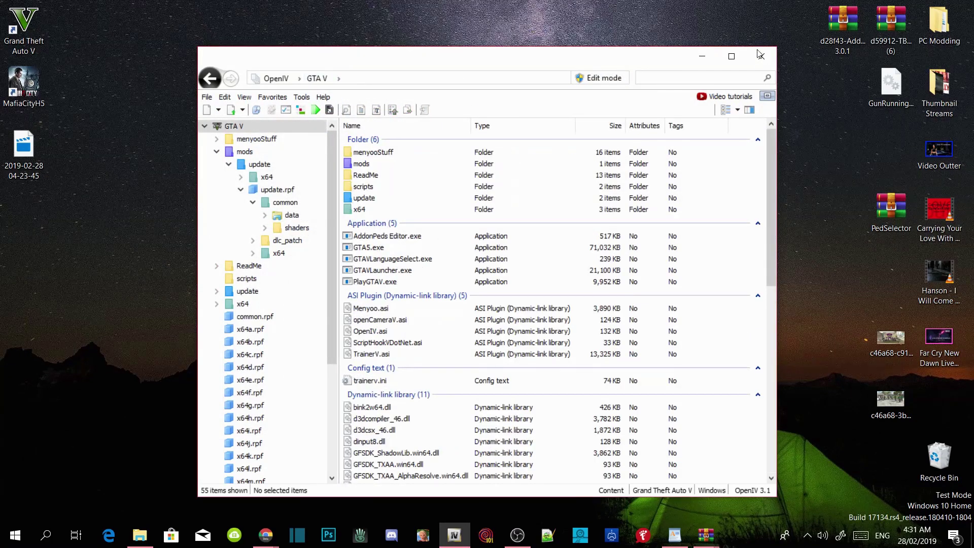
left_click(768, 62)
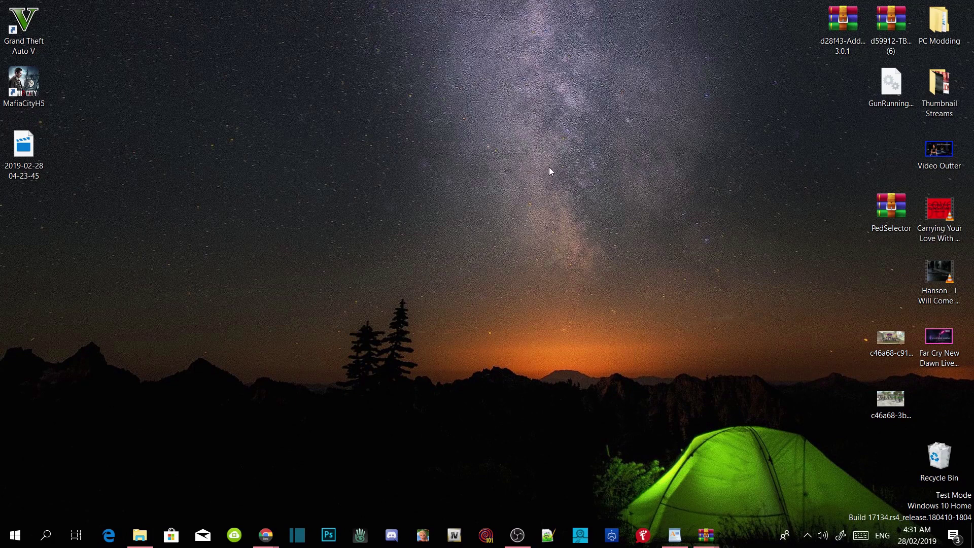
Refresh the desktop and launch Grand Theft Auto V from its desktop icon
right_click(527, 102)
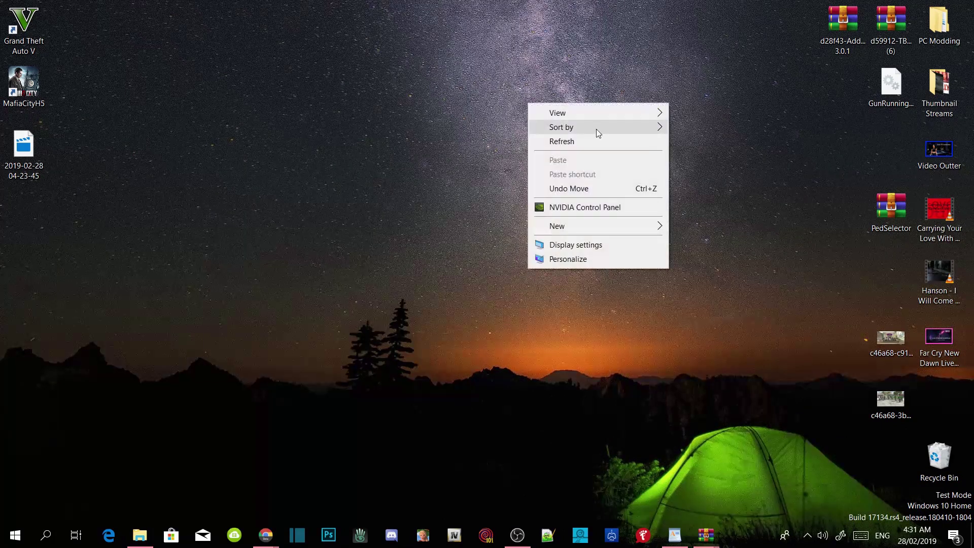
left_click(571, 138)
double_click(24, 23)
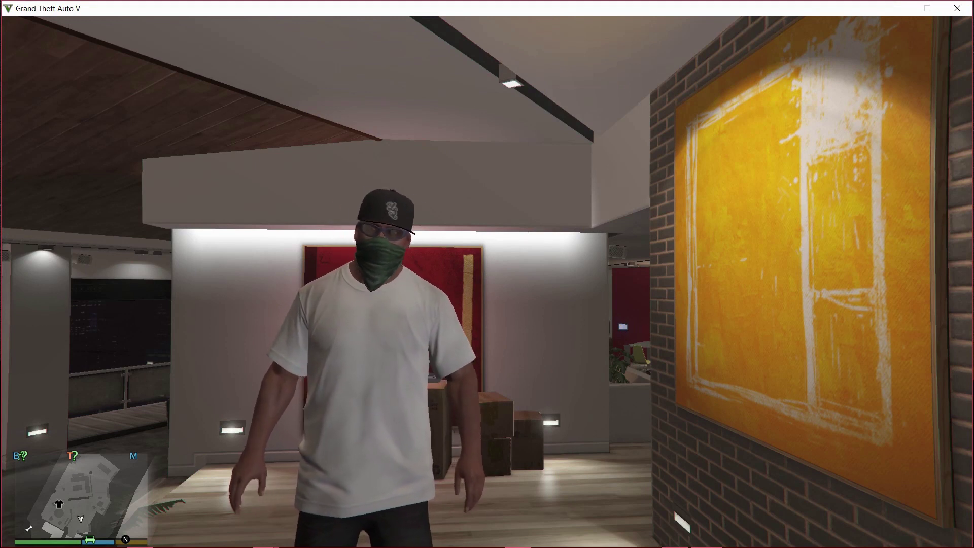
Check the Addon Peds list in the F8 Ped Selector menu, then close the menu
mouse_move(487, 274)
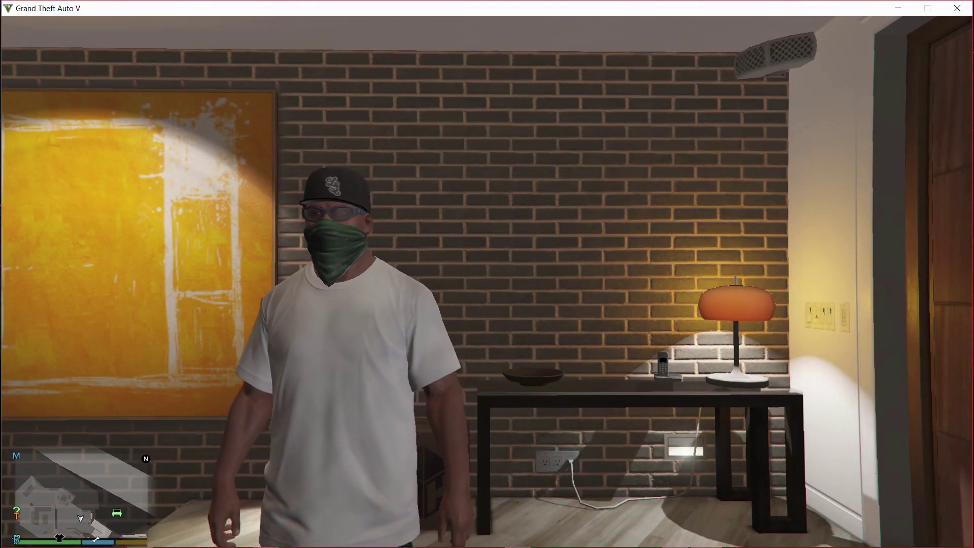
key("F8")
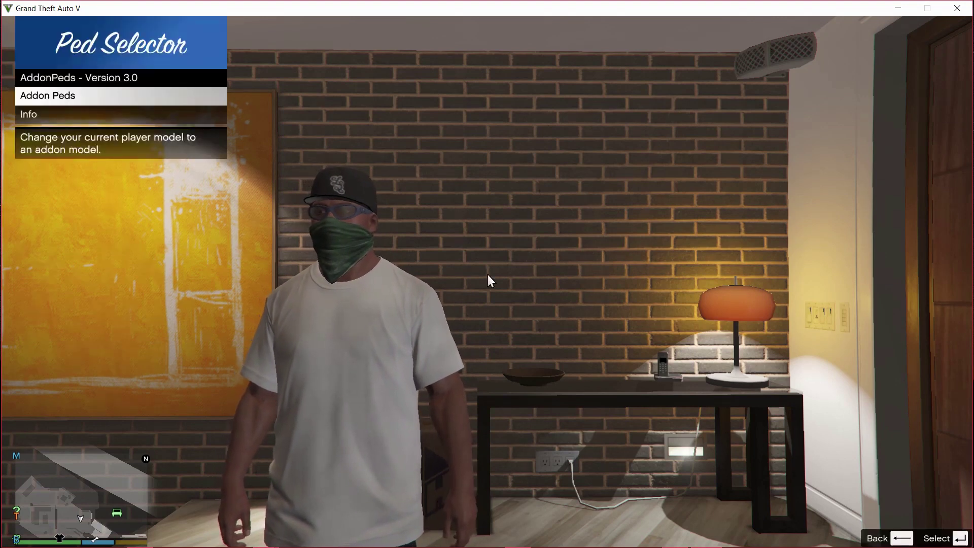
key("Return")
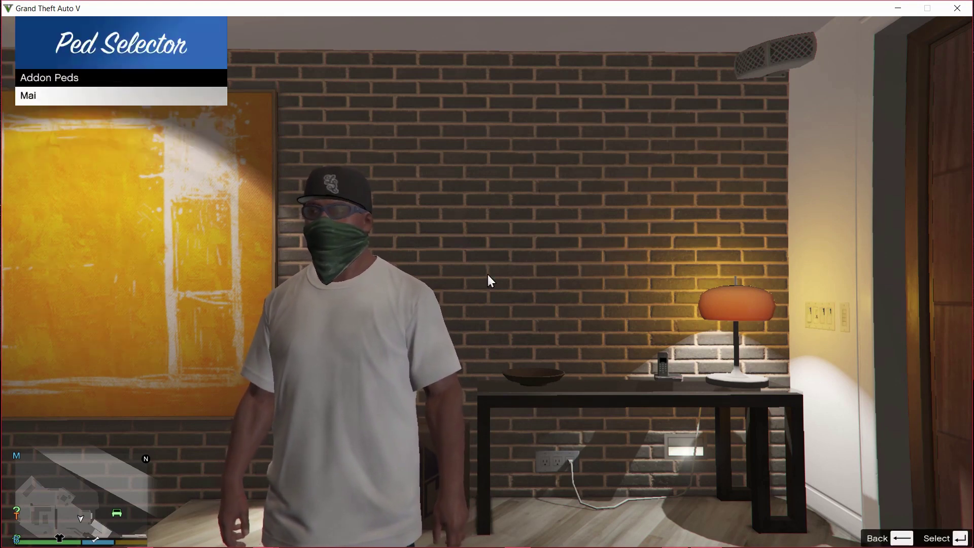
key("BackSpace")
key("F8")
Walk the character through the dining and living rooms down to the front door
key("w")
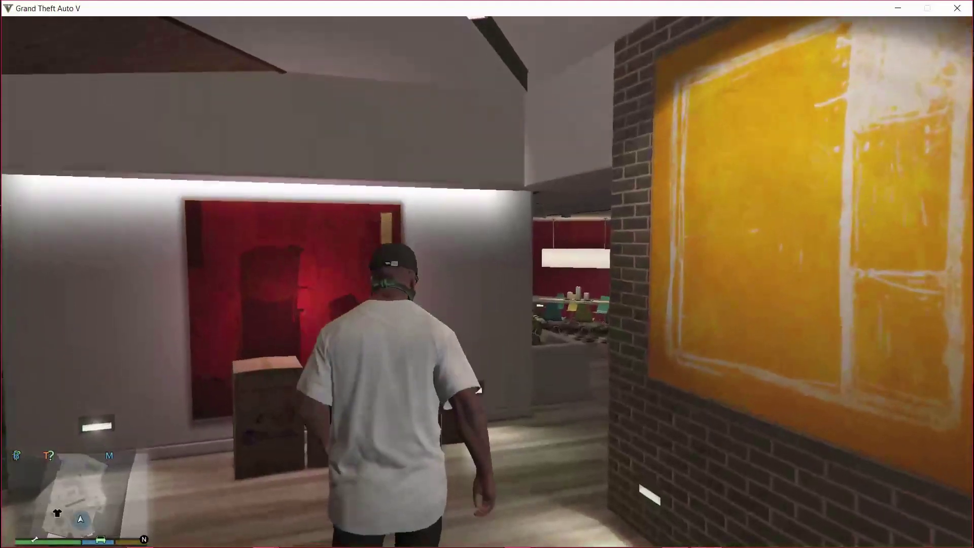
key("w")
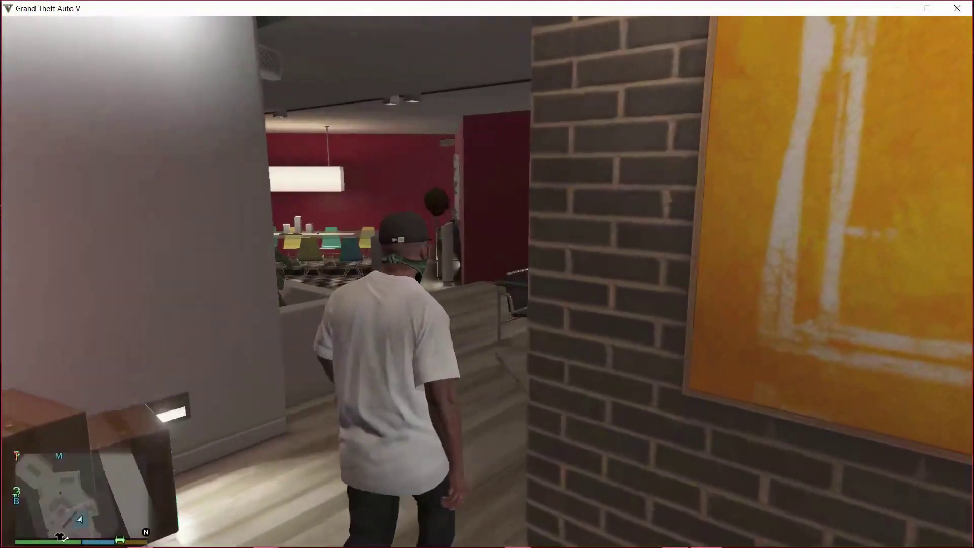
key("w")
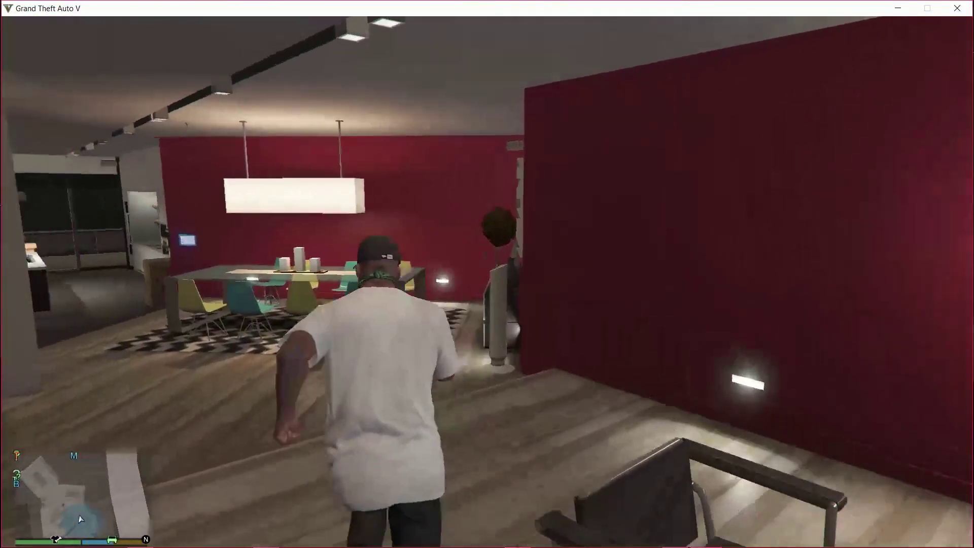
key("w")
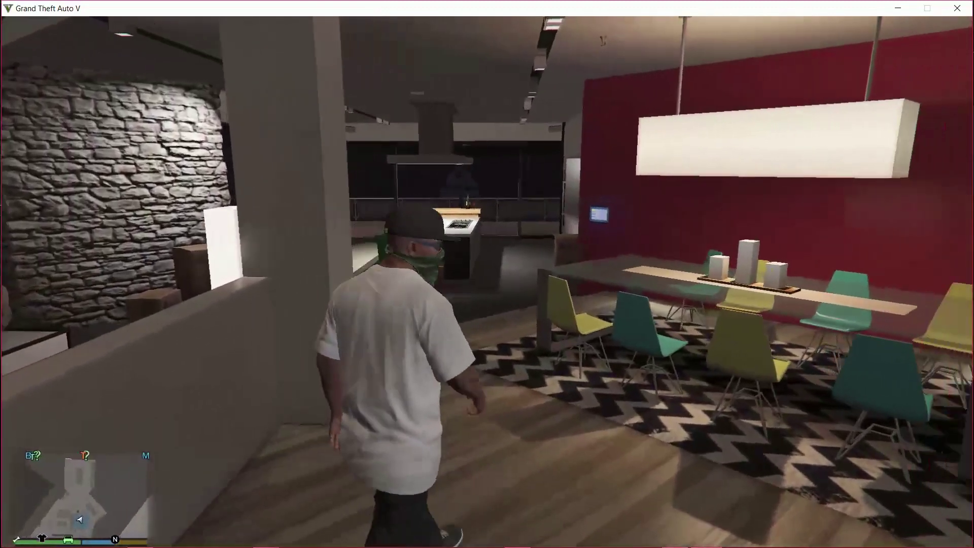
key("w")
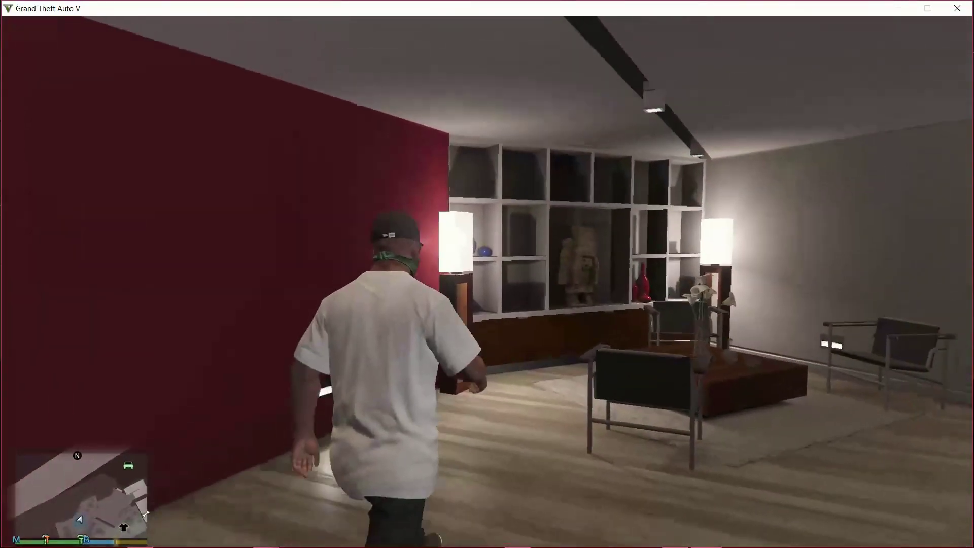
key("w")
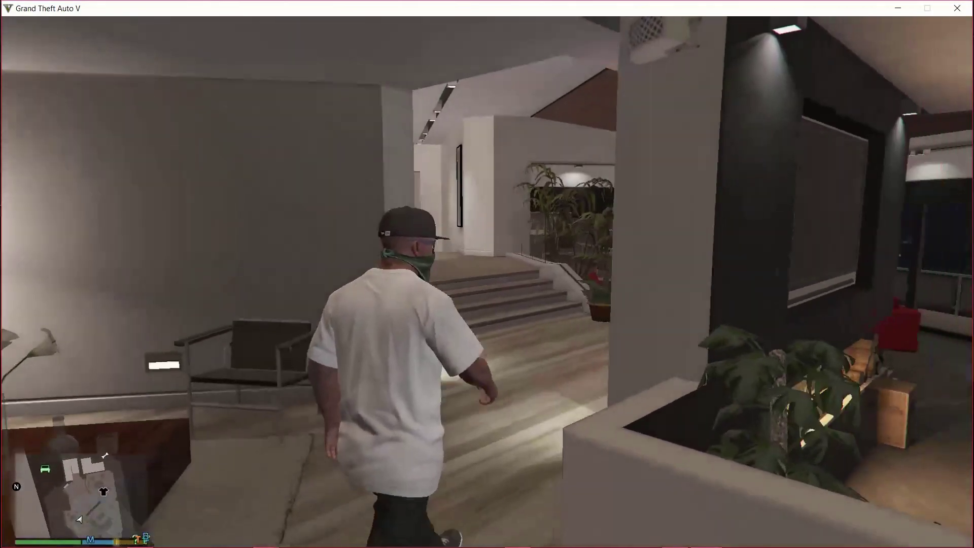
key("w")
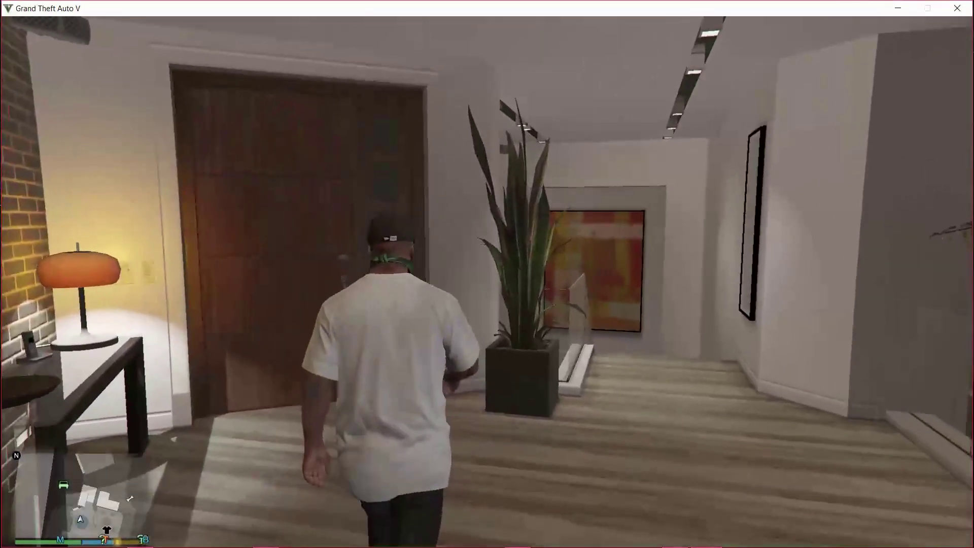
key("s")
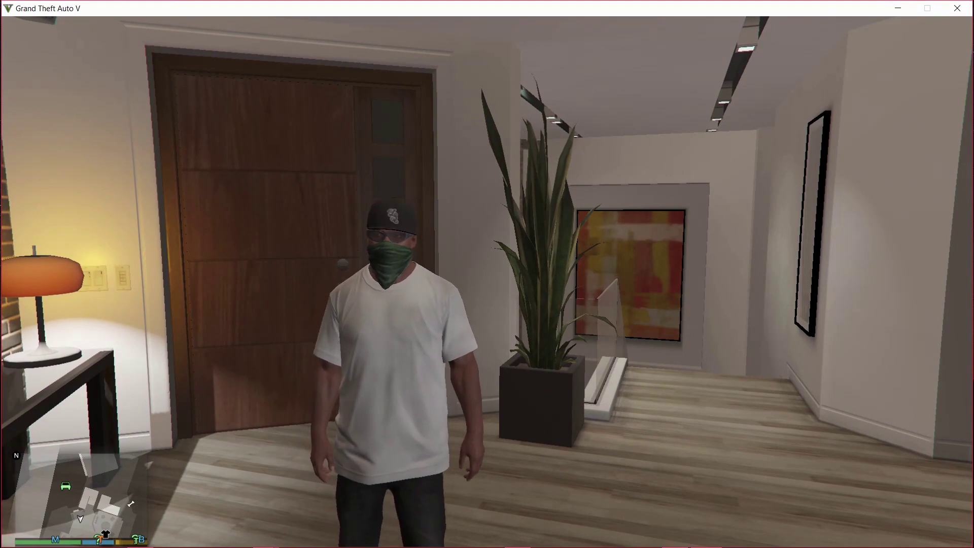
Show the AddonPeds v3.0 Info panel in the F7 Ped Selector menu, then close it
key("F7")
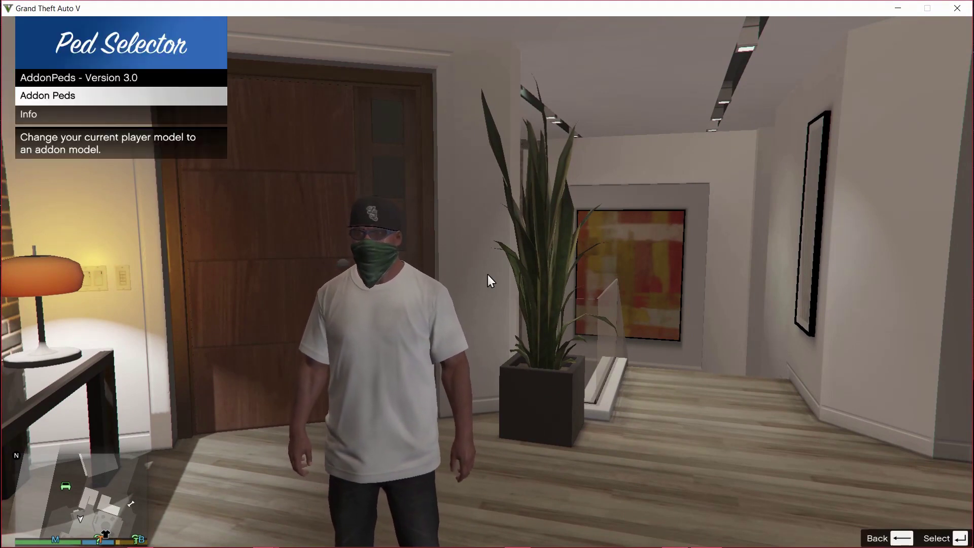
key("Down")
key("Return")
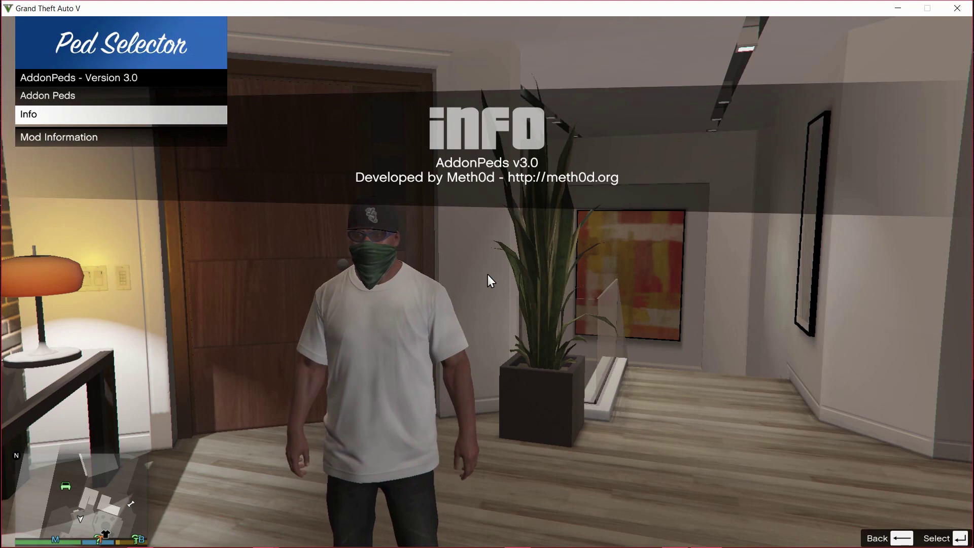
key("BackSpace")
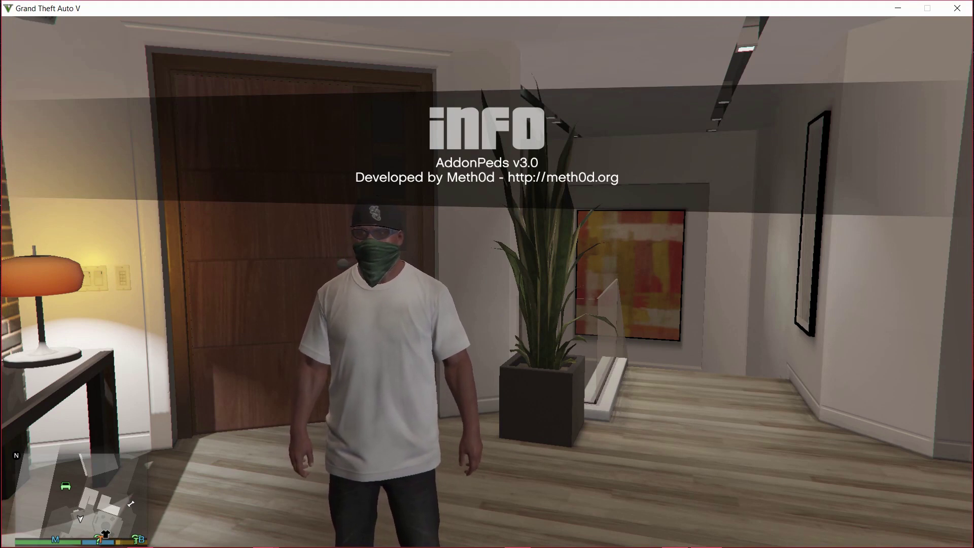